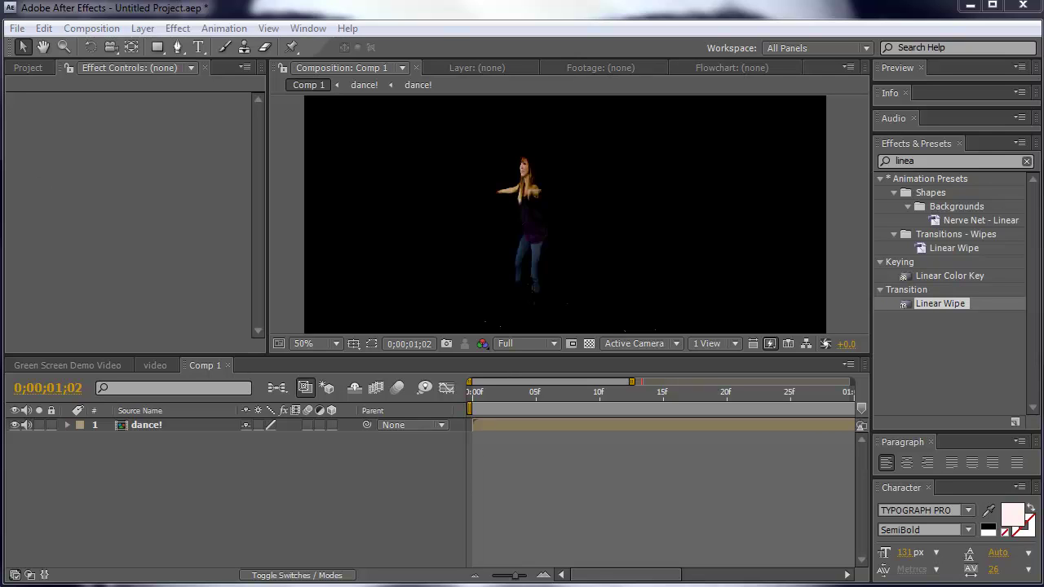
Step: Enlarge the composition viewer and preview the dance up to frame 12
click(353, 280)
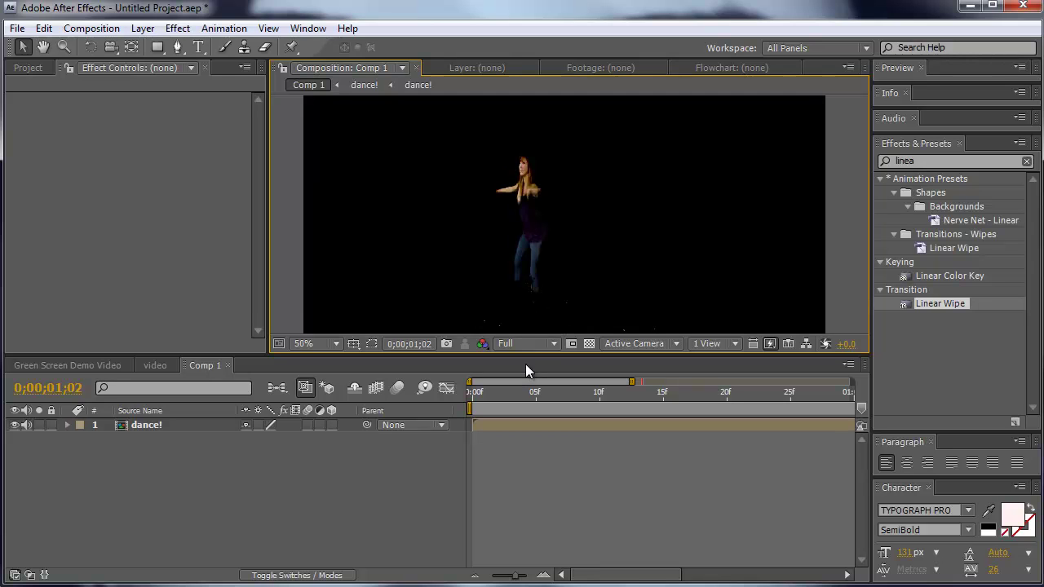
drag(529, 356, 522, 428)
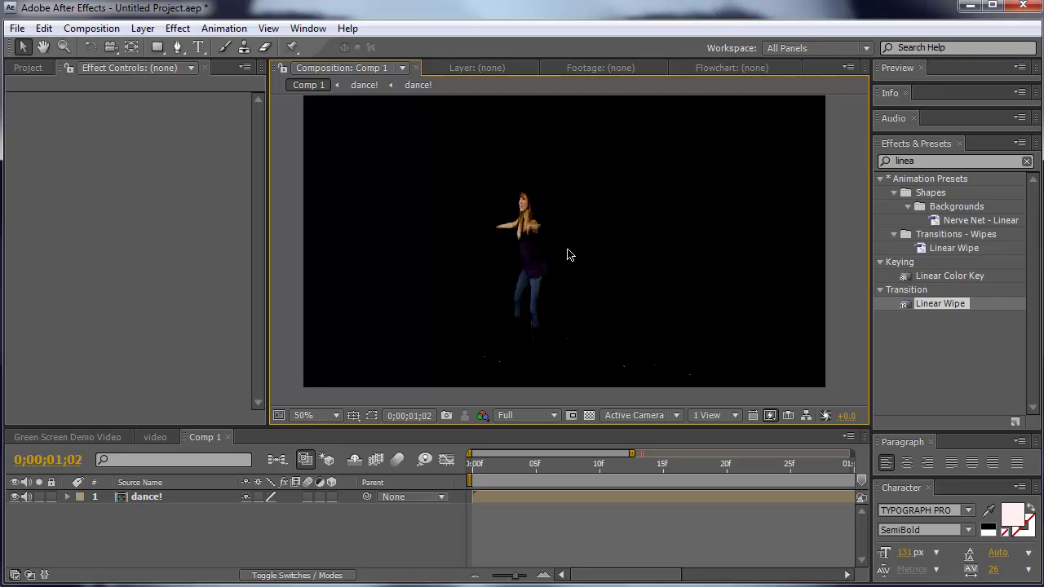
drag(545, 483, 639, 487)
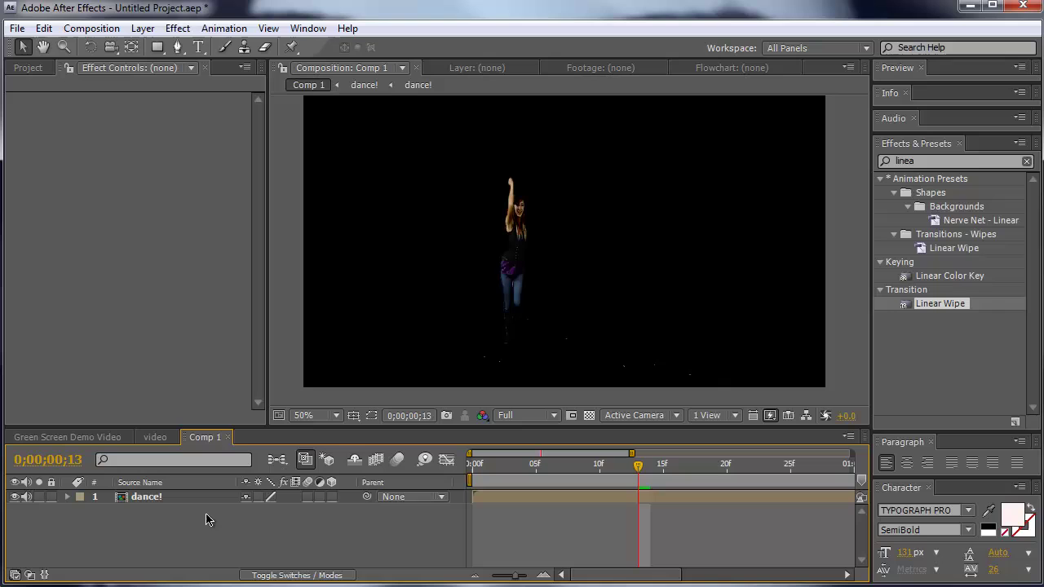
Step: Create a new white solid layer named BG
right_click(182, 519)
mouse_move(244, 531)
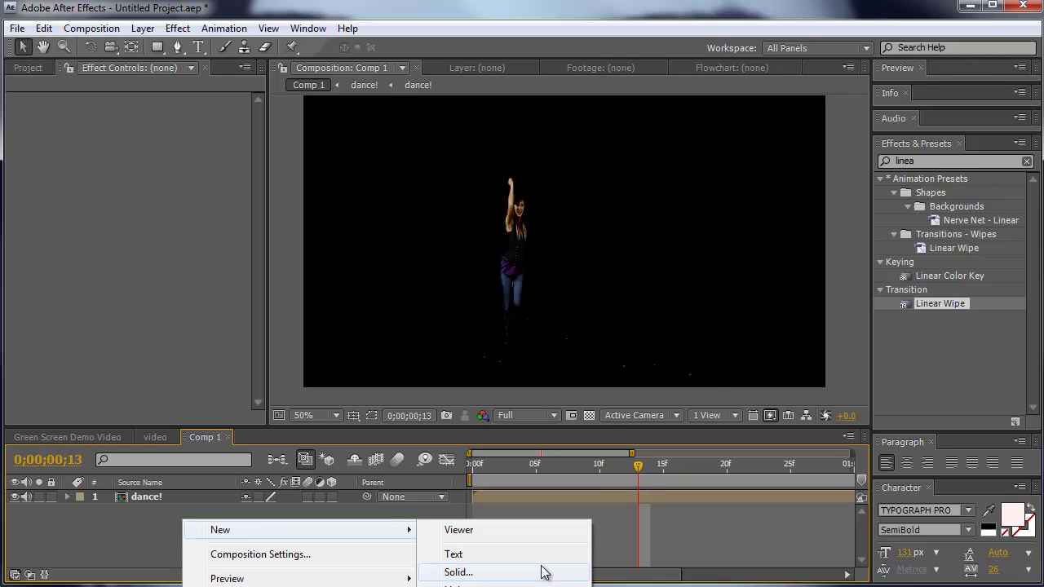
click(475, 579)
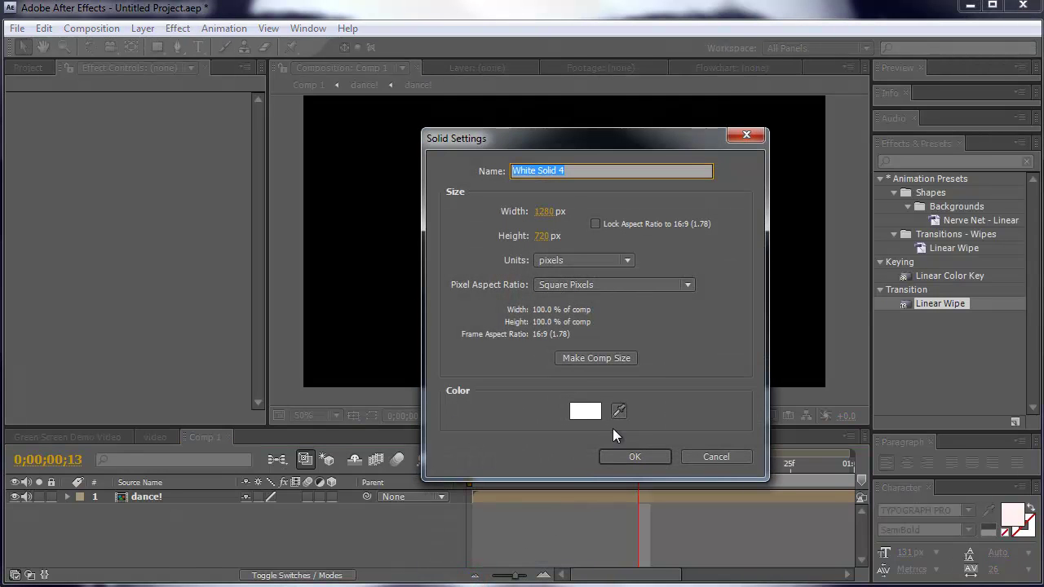
text(BG)
key(Return)
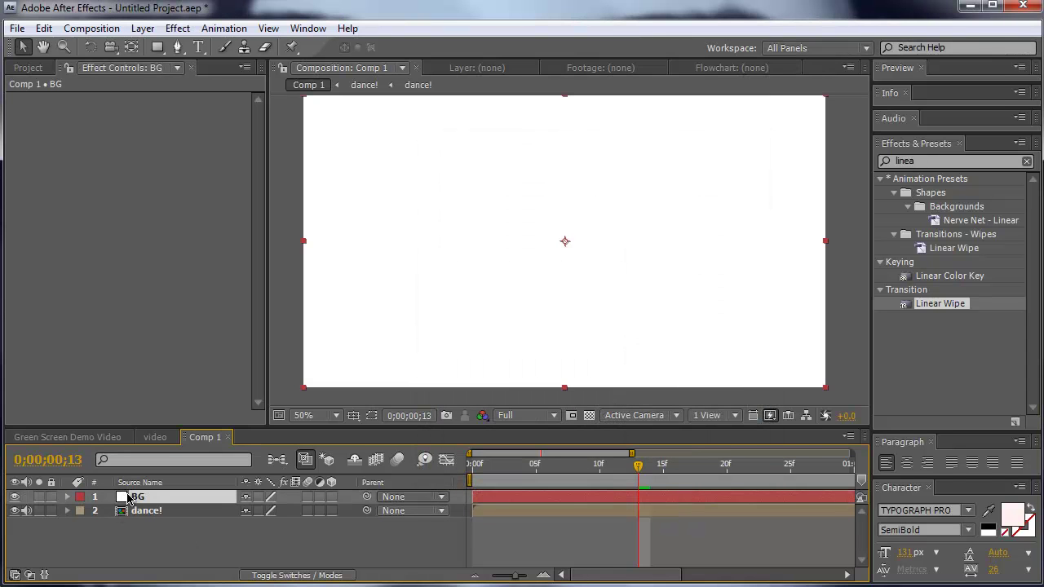
Step: Move BG beneath the dance! layer and scrub through to check the key
drag(137, 501, 135, 530)
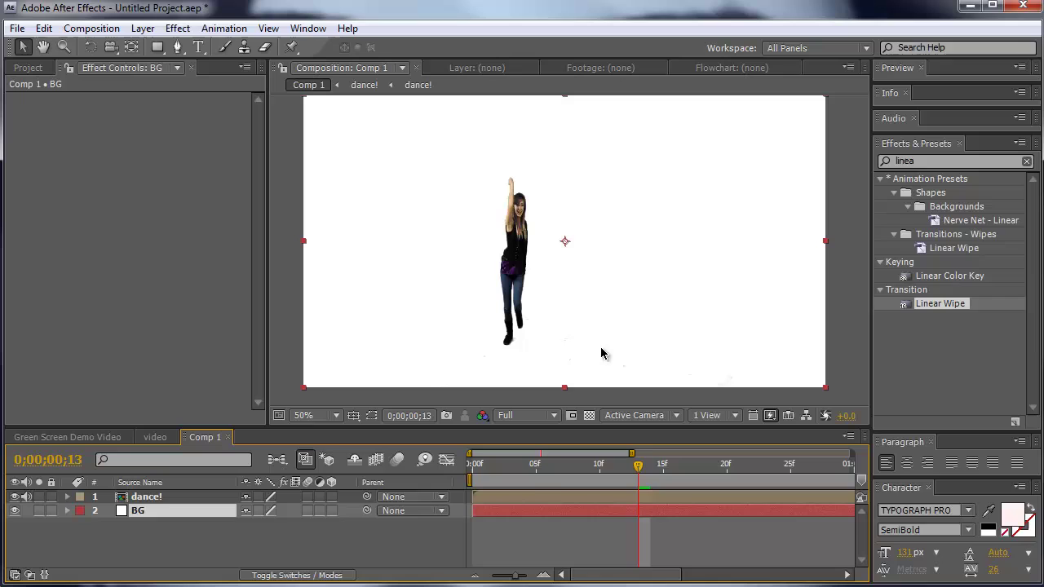
mouse_move(558, 481)
mouse_down()
mouse_move(483, 481)
mouse_move(699, 485)
mouse_move(574, 490)
mouse_up()
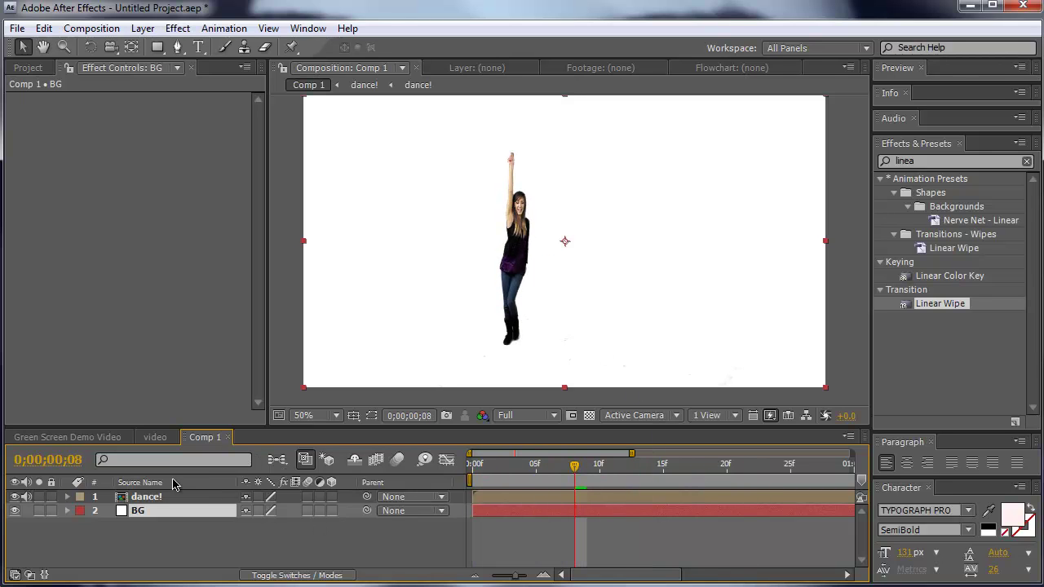
click(156, 502)
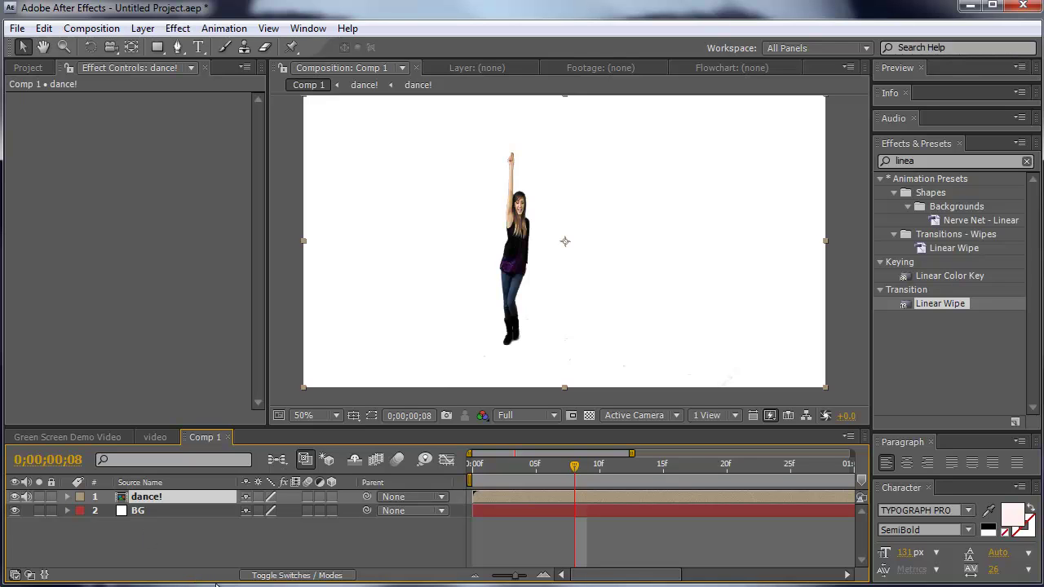
Step: Duplicate the dance! layer, make the copy 3D and reveal its Scale
key(ctrl+d)
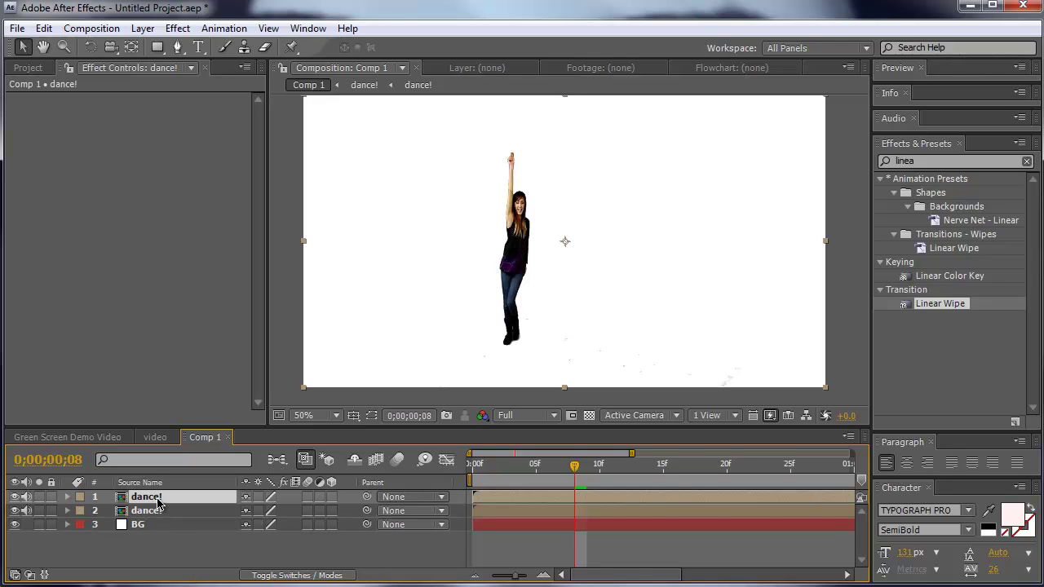
key(s)
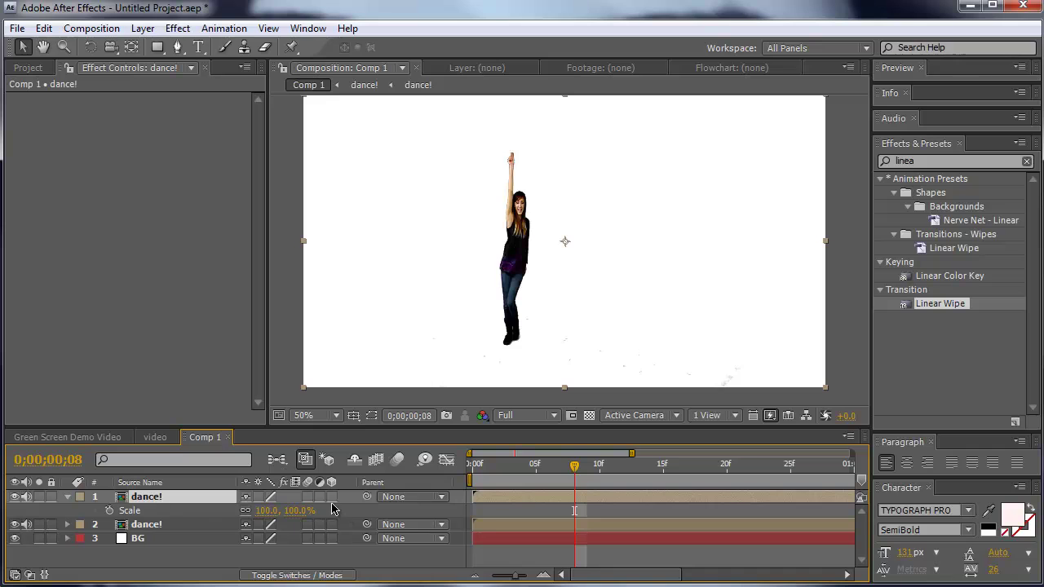
click(332, 497)
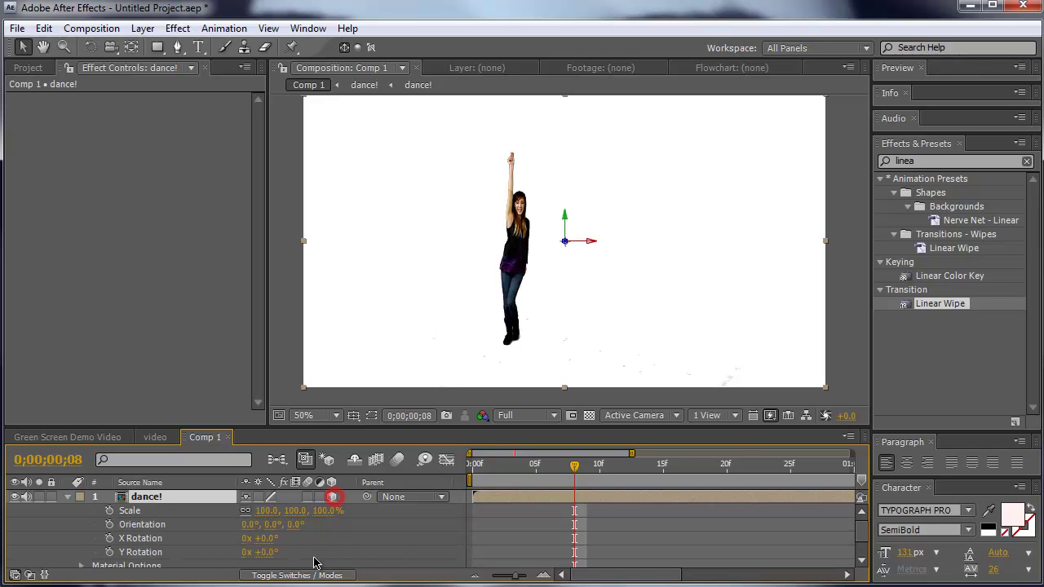
drag(324, 427, 305, 336)
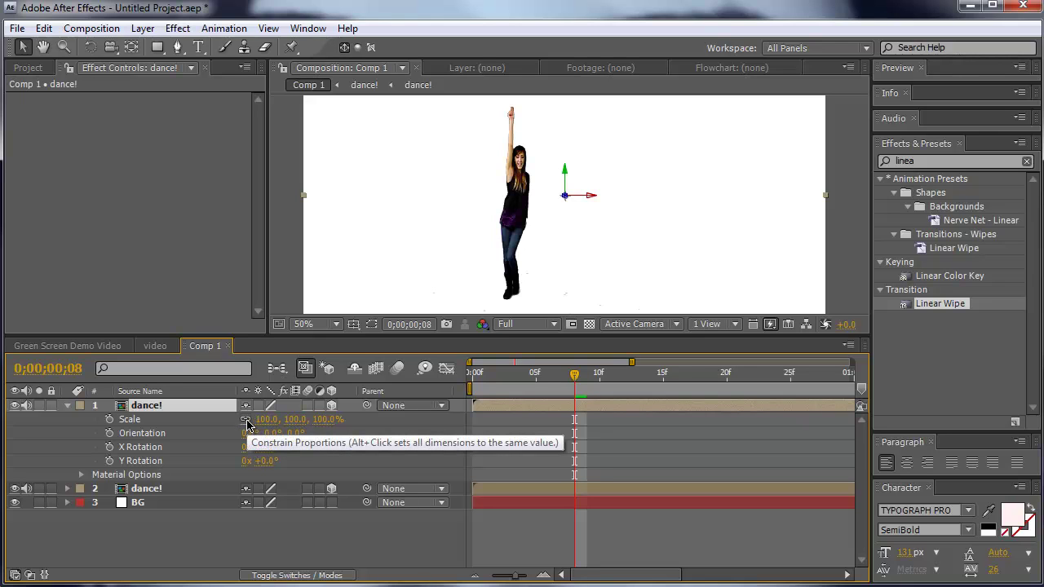
Step: Unlink Scale and set the copy's vertical scale to -100 to flip it
click(247, 421)
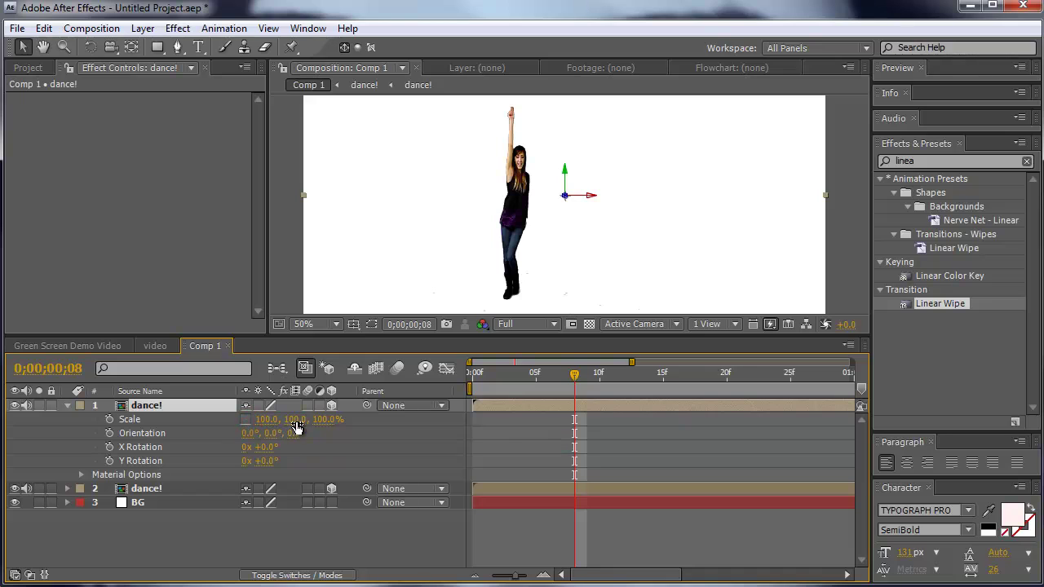
click(296, 421)
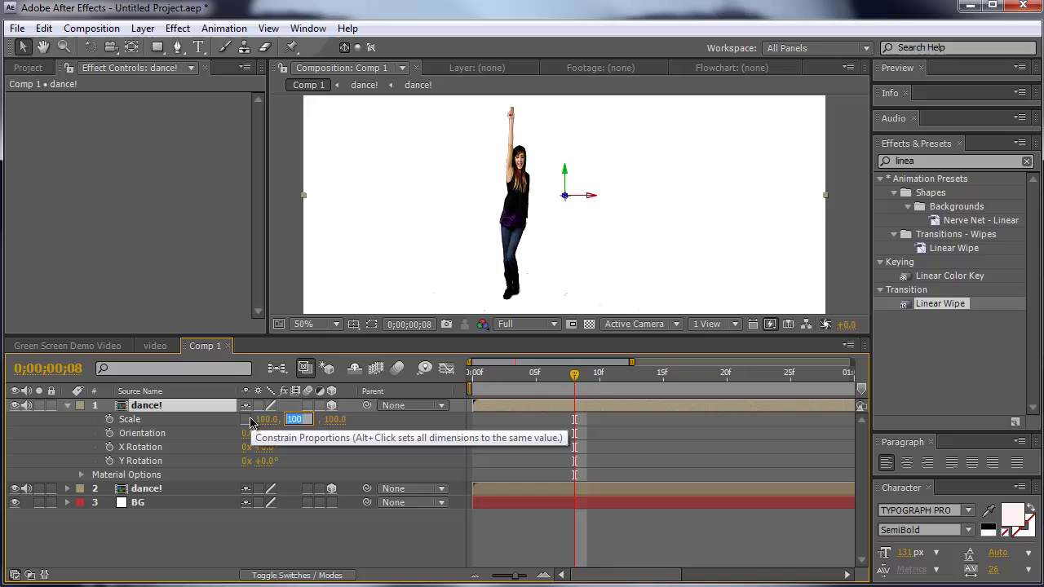
text(-100)
key(Return)
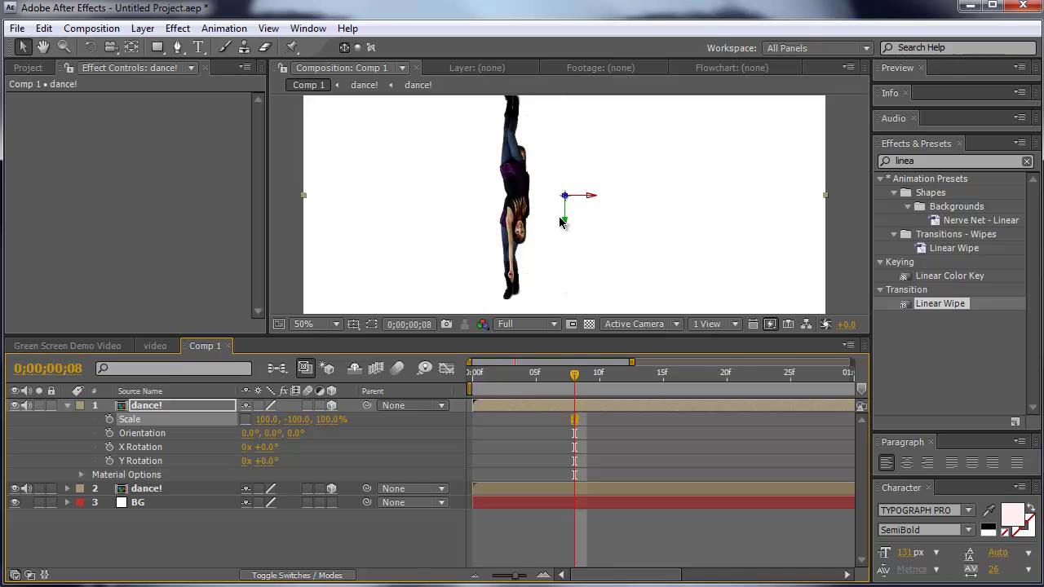
Step: Move the flipped copy down so it sits beneath the dancer's feet
key(comma)
key(comma)
key(period)
key(period)
drag(569, 223, 552, 434)
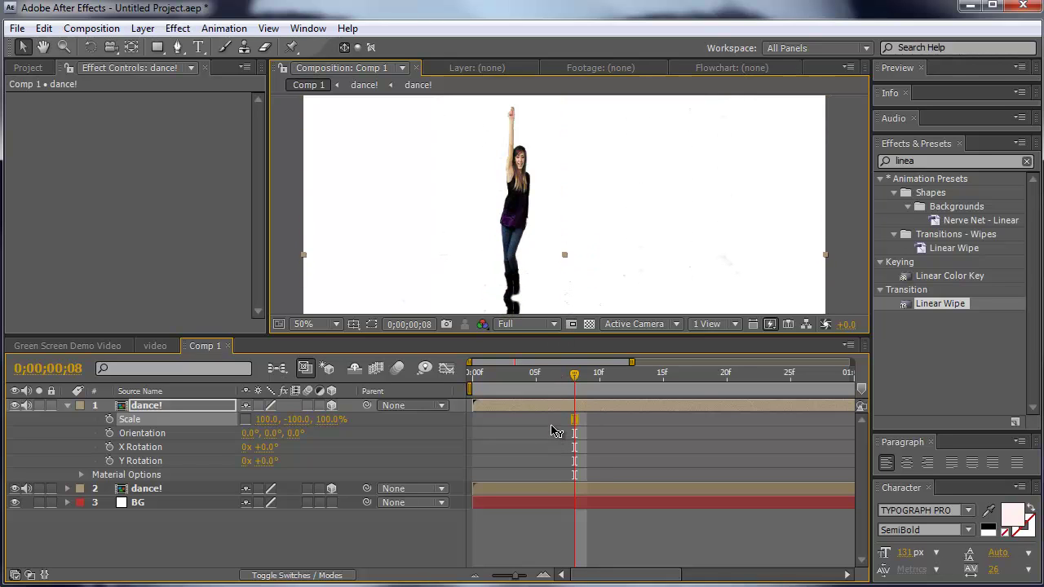
Step: Select both dance! layers and move them up together in the frame
key(comma)
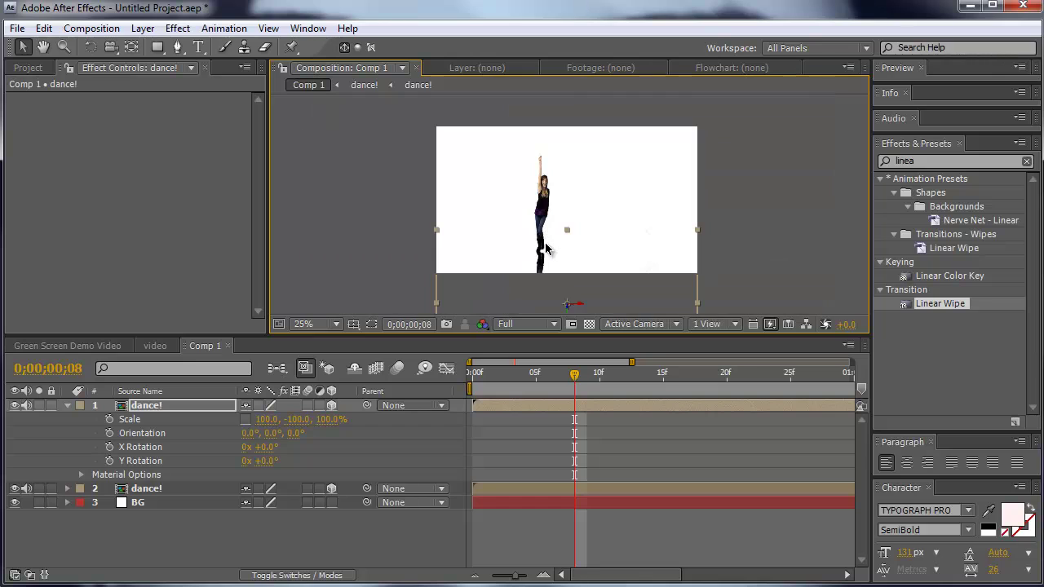
click(275, 539)
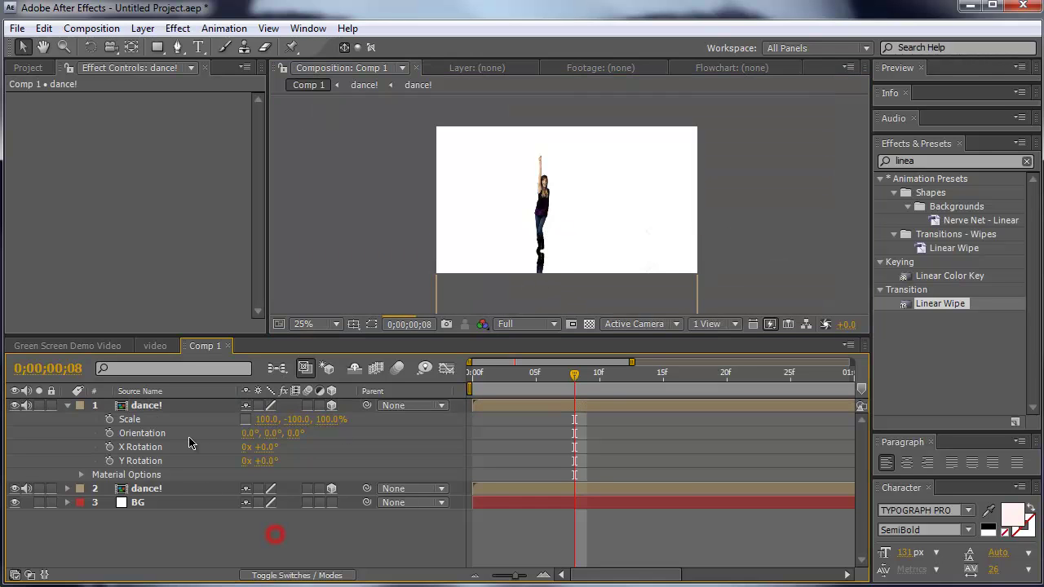
click(145, 491)
click(161, 412)
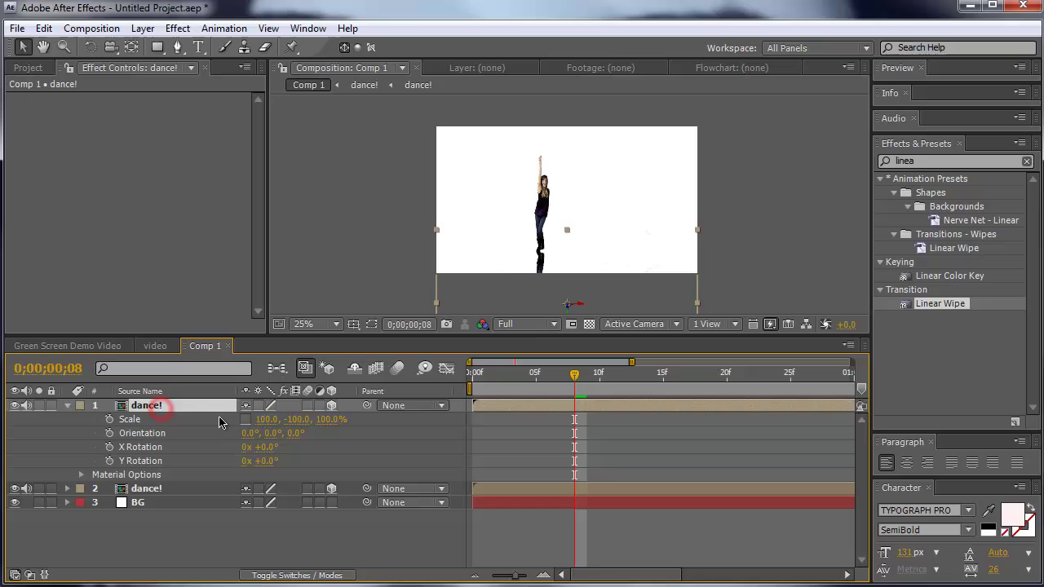
click(147, 489)
shift+click(146, 407)
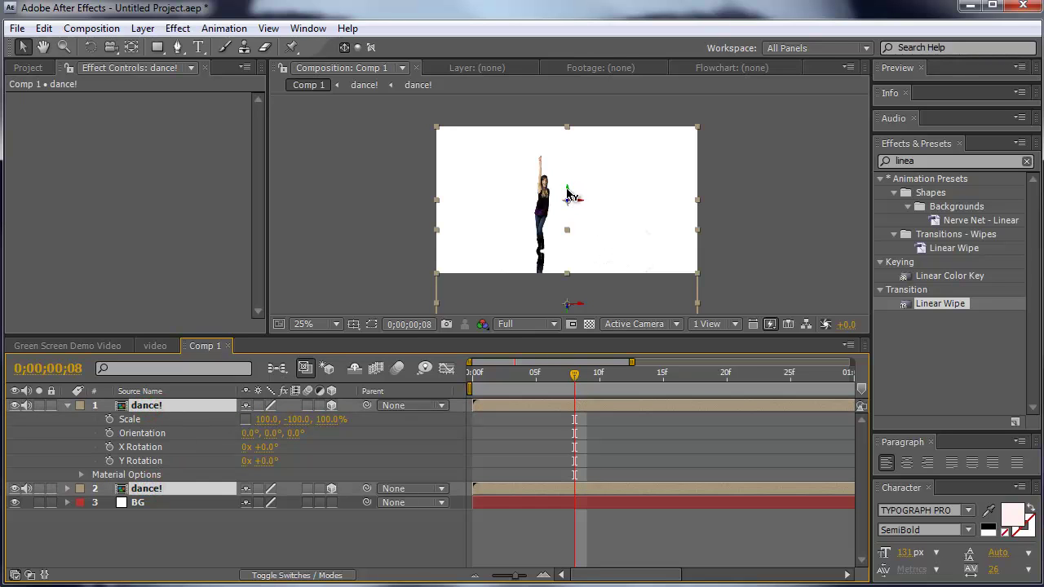
drag(570, 195, 571, 158)
Step: Enlarge the viewer, return to frame 6, and select the flipped copy
click(299, 536)
scroll(530, 203, up, 1)
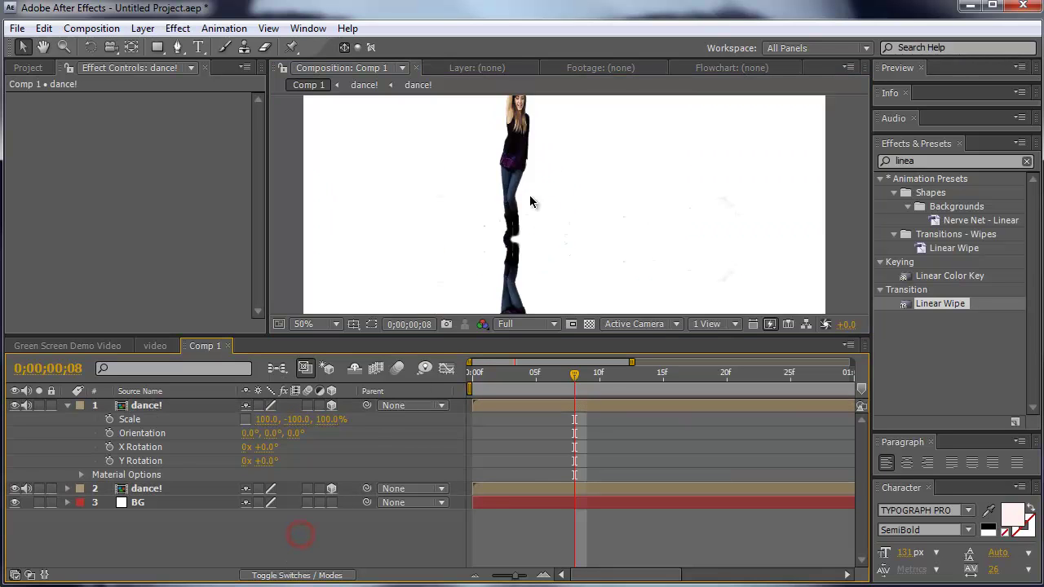
scroll(529, 202, up, 1)
drag(540, 334, 539, 375)
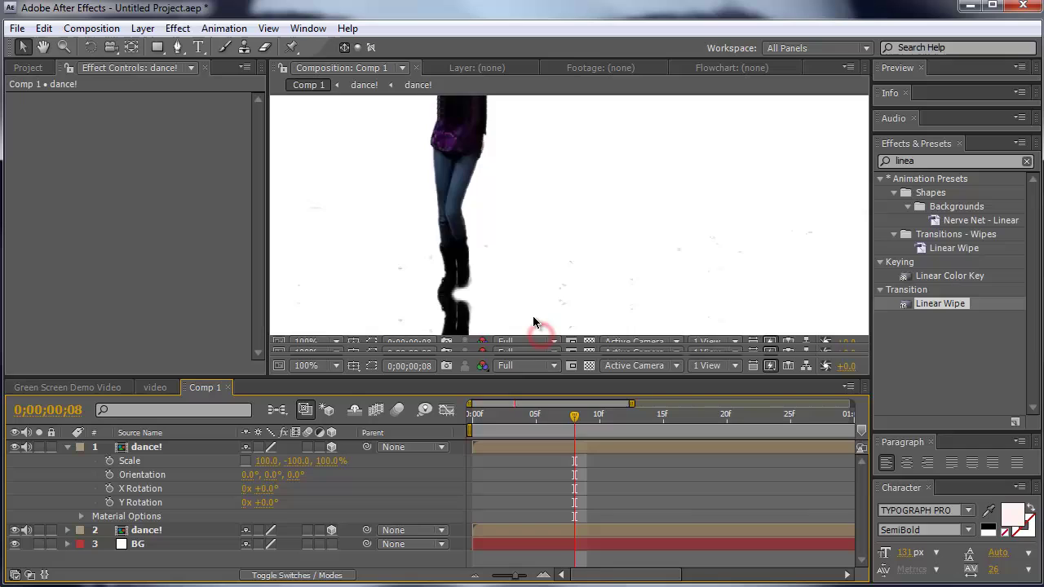
scroll(522, 289, down, 1)
drag(526, 415, 549, 416)
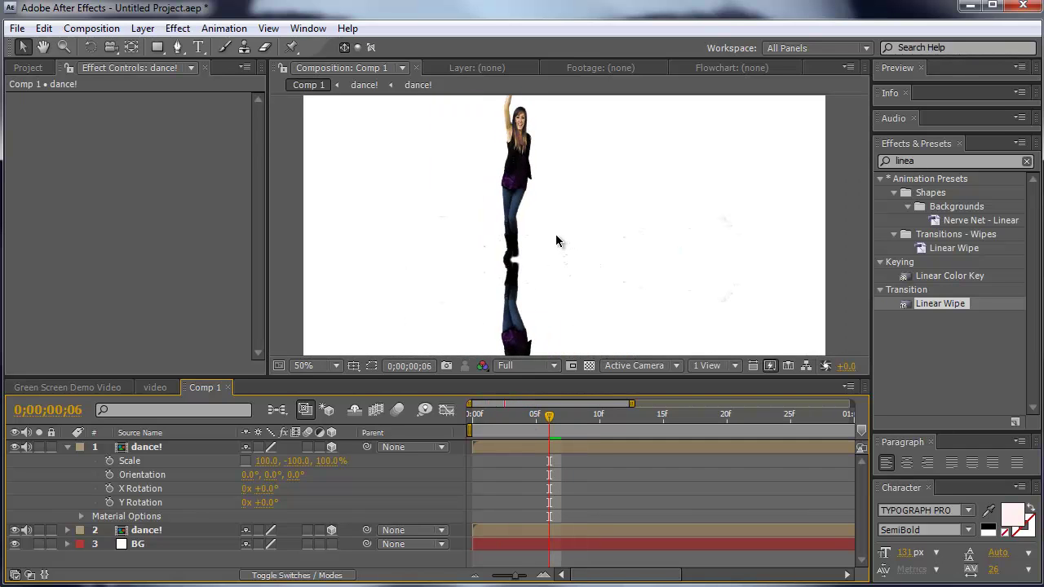
click(147, 448)
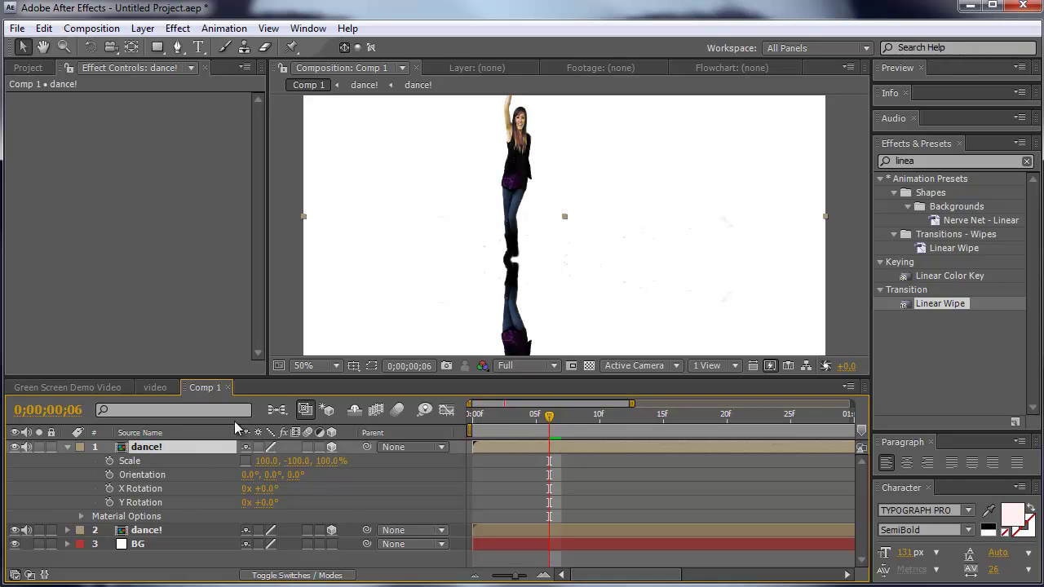
Step: Rename the flipped dance! copy to 'Reflection'
key(comma)
key(comma)
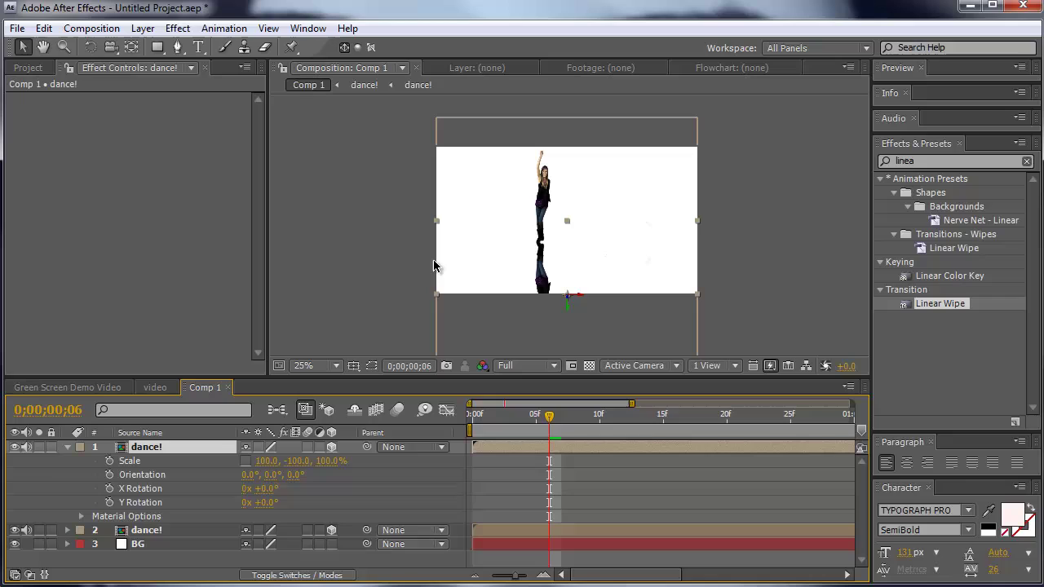
key(Return)
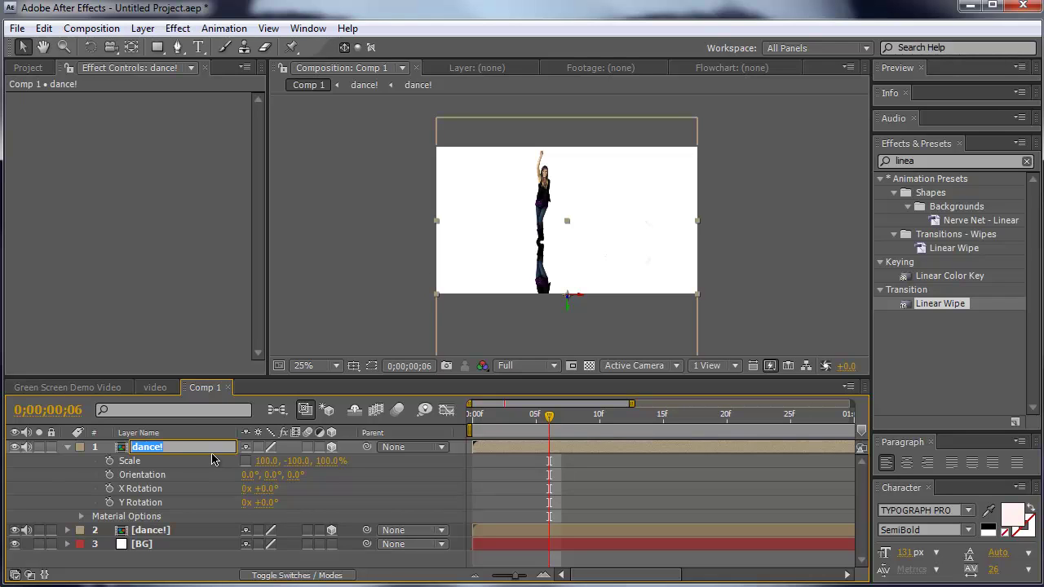
text(Reflection)
key(Return)
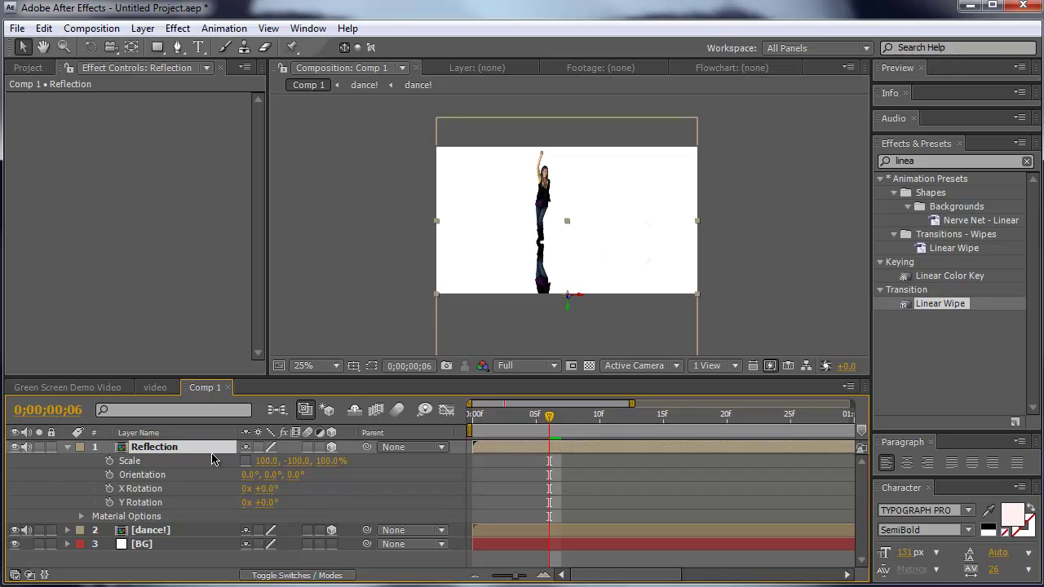
Step: Set the Reflection layer's Opacity to 60% and make the viewer taller
key(t)
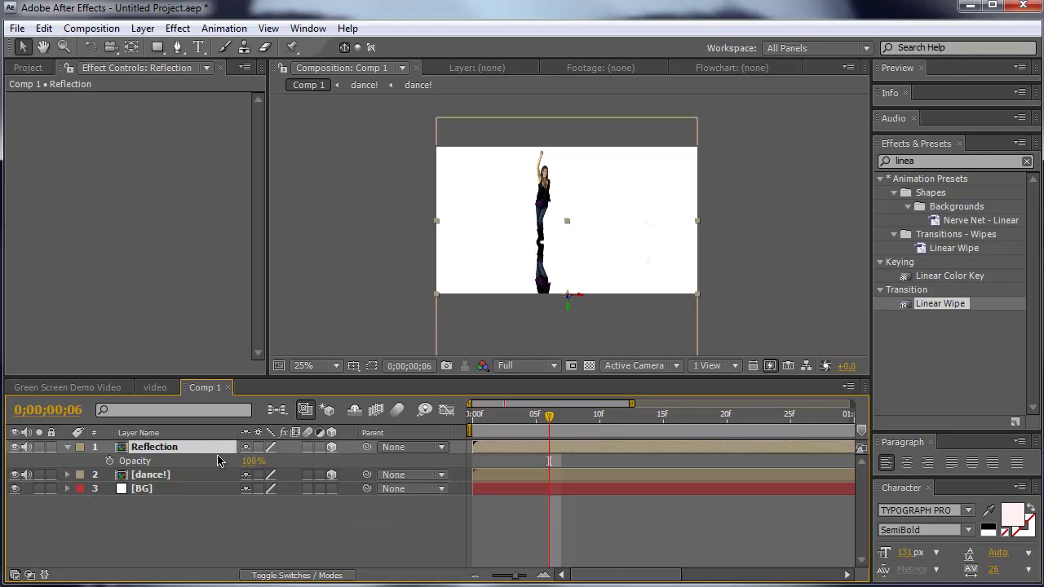
click(253, 461)
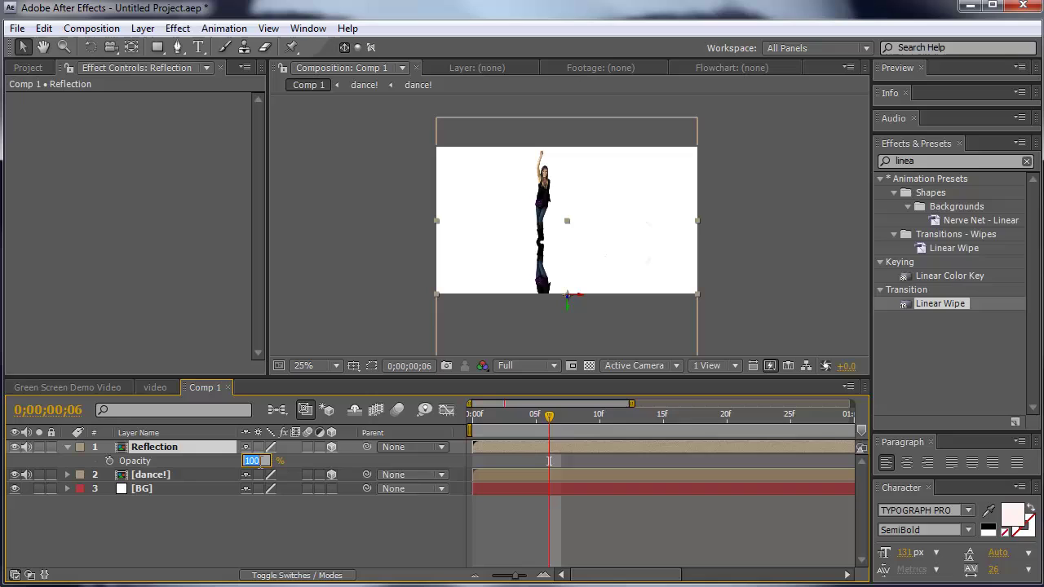
text(60)
key(Return)
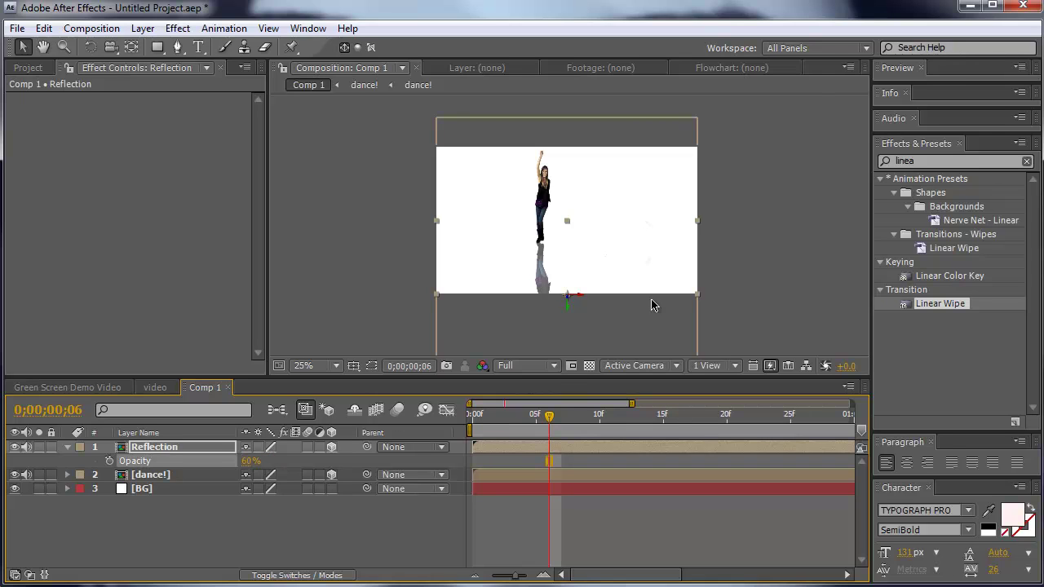
scroll(618, 252, up, 1)
scroll(612, 254, down, 1)
scroll(595, 281, up, 1)
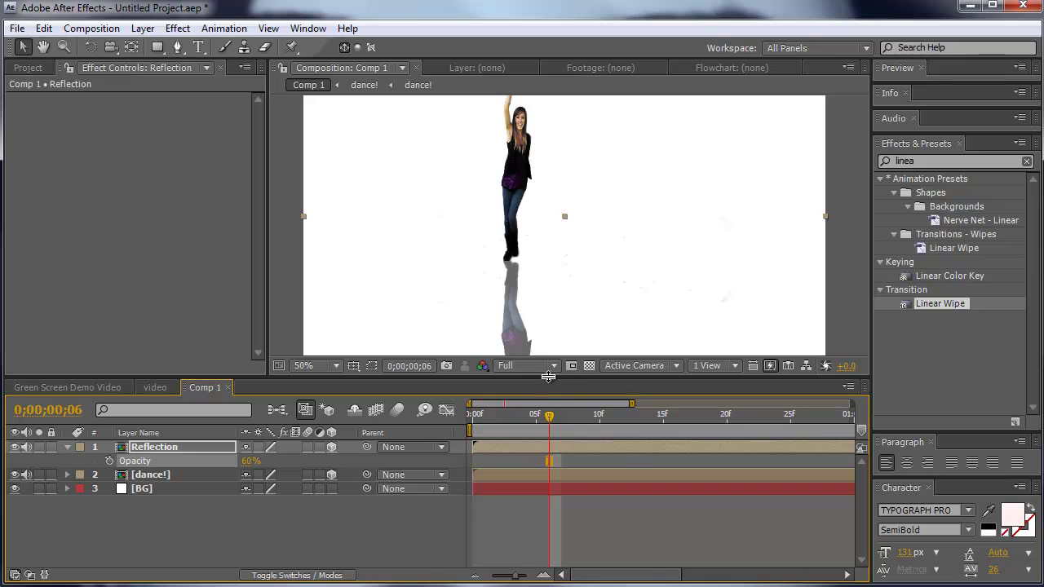
drag(548, 377, 549, 412)
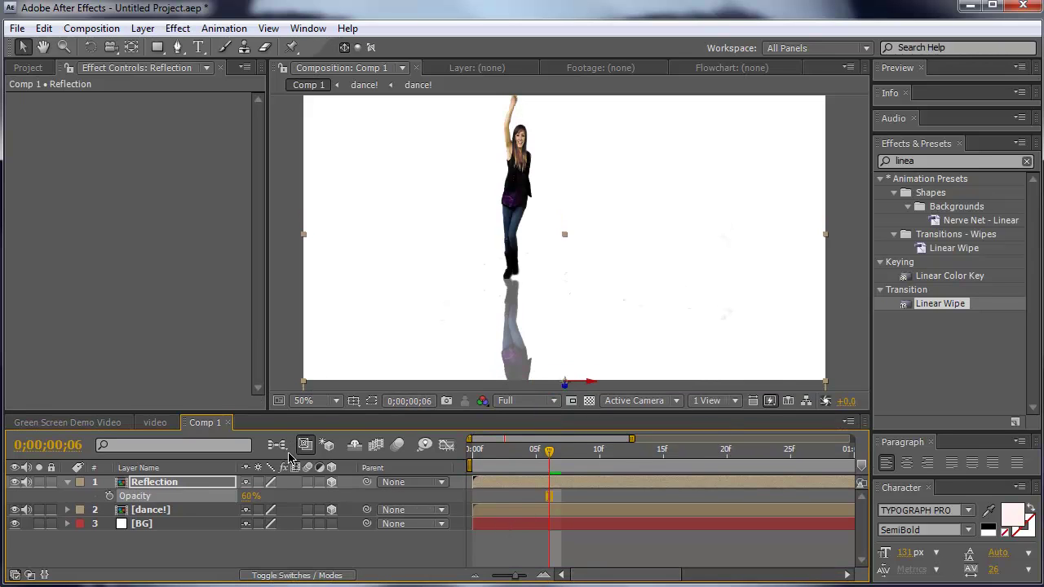
Step: Apply a Linear Wipe transition effect to the Reflection layer
right_click(170, 482)
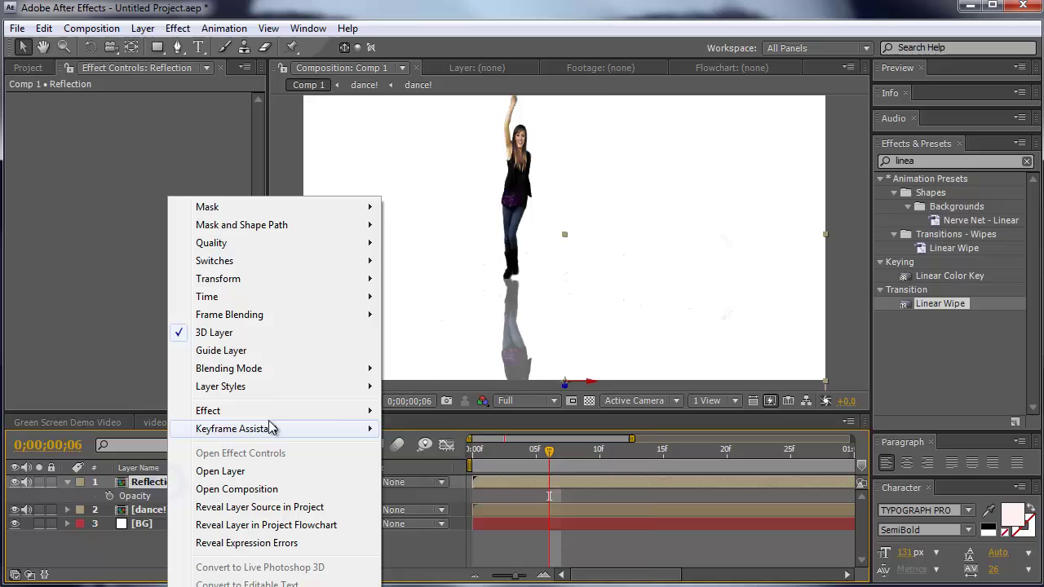
mouse_move(272, 414)
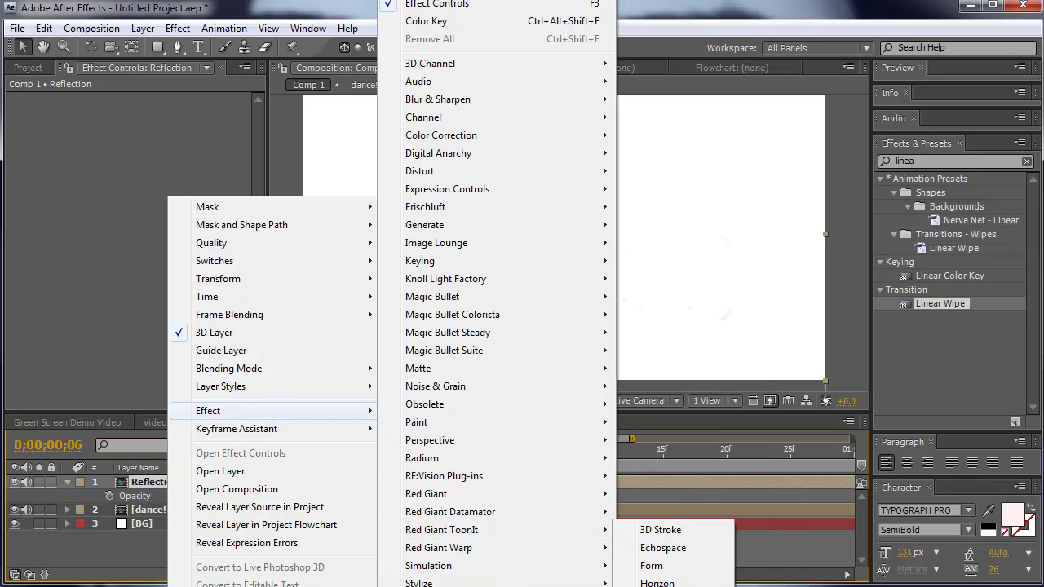
mouse_move(457, 585)
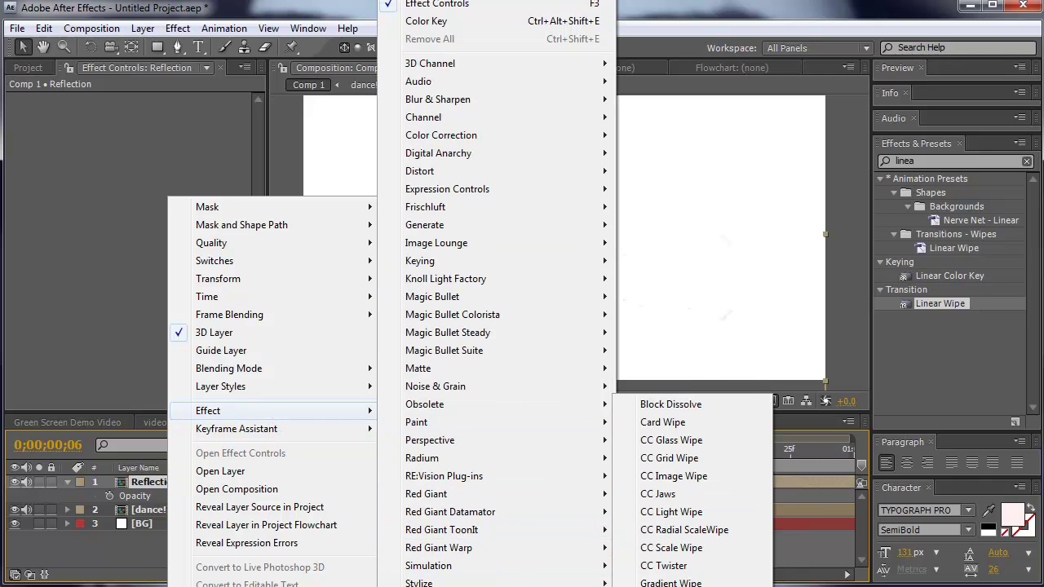
click(670, 586)
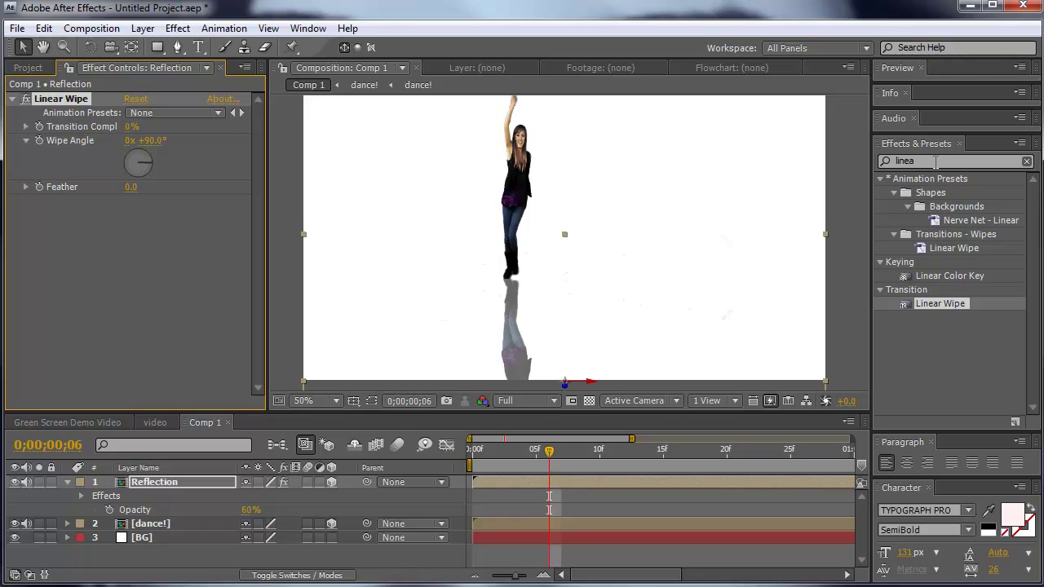
click(936, 160)
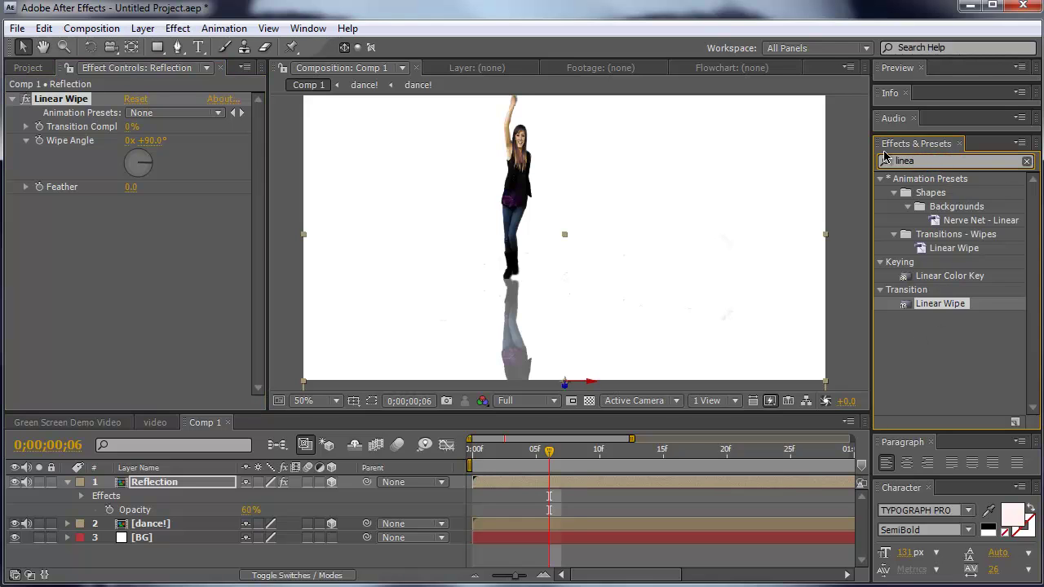
Step: Set Wipe Angle 180°, Feather 50, and Transition Completion to about 58%
click(151, 140)
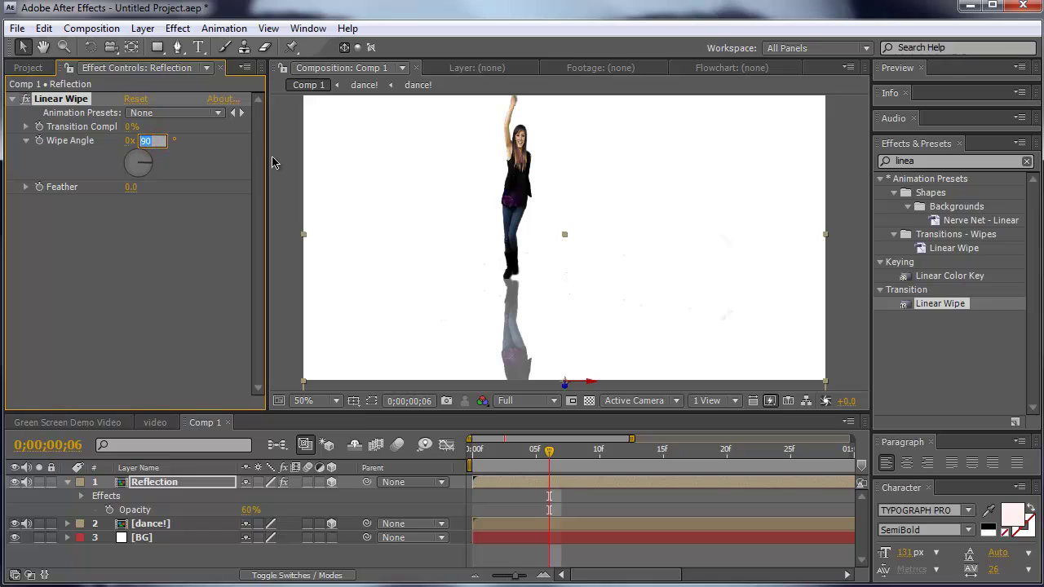
key(Return)
click(131, 187)
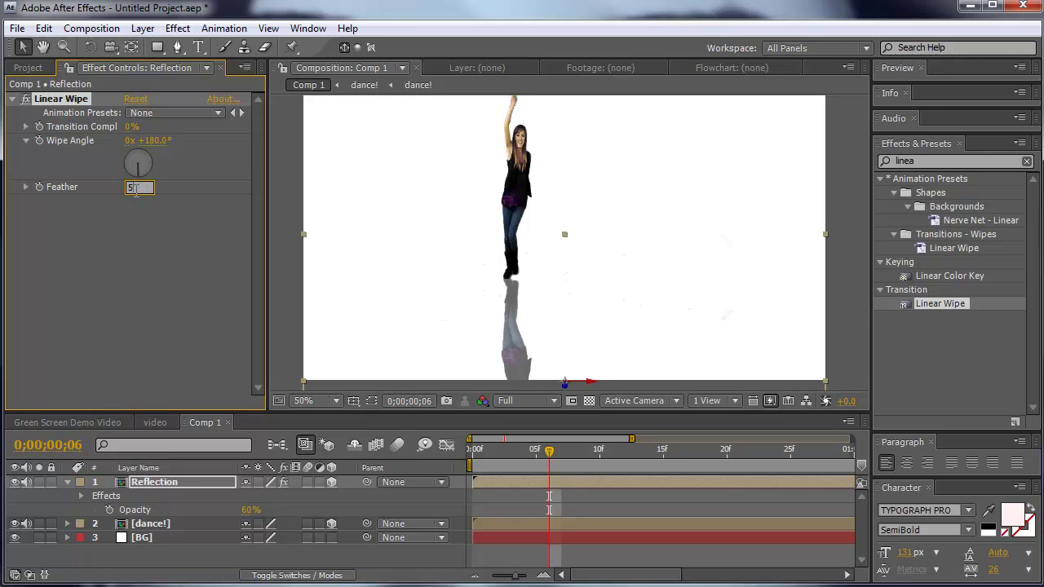
text(50)
key(Return)
click(128, 128)
text(5)
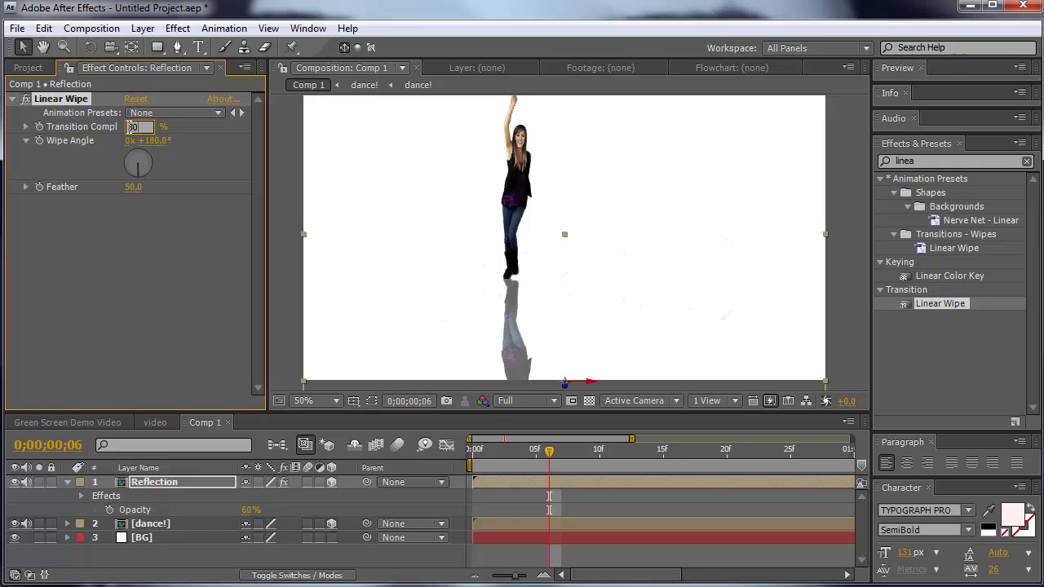
text(0)
key(Return)
drag(130, 126, 163, 141)
Step: Collapse the Reflection layer's properties and select the BG layer
click(376, 561)
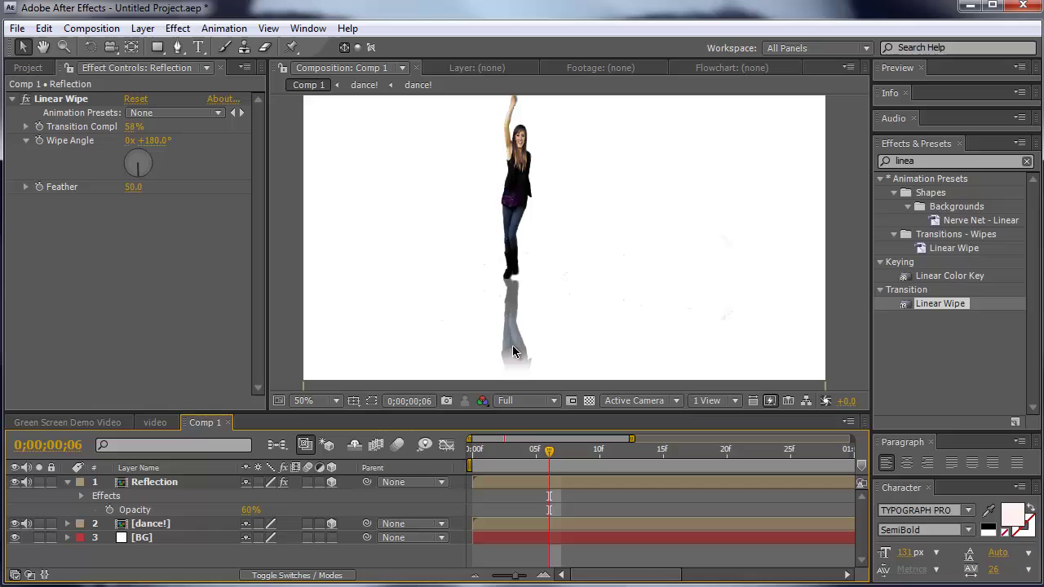
scroll(519, 366, down, 2)
scroll(519, 367, up, 2)
click(68, 483)
click(146, 511)
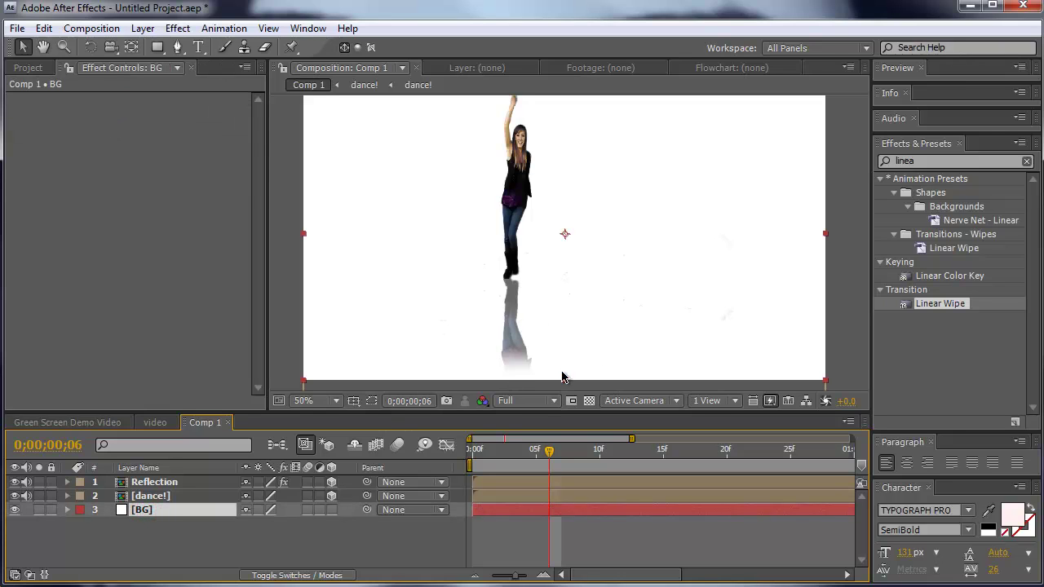
Step: Add a Ramp gradient effect to the BG layer
right_click(155, 510)
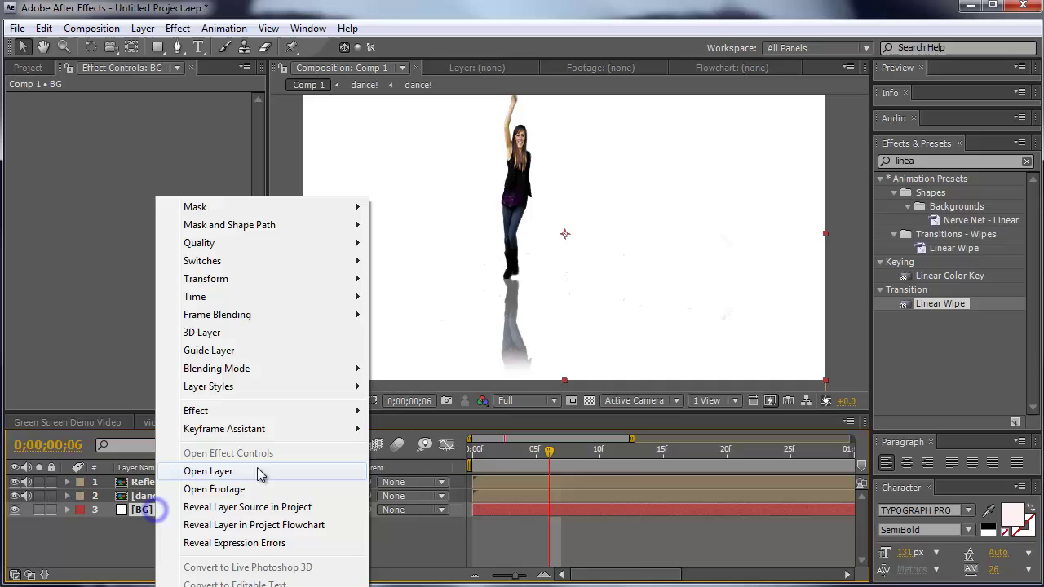
mouse_move(263, 412)
mouse_move(463, 214)
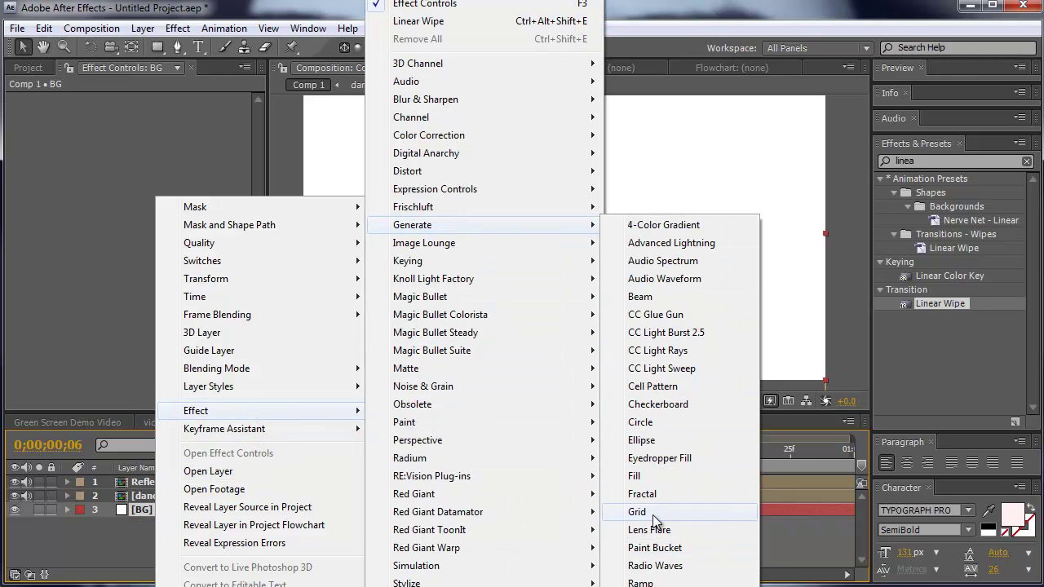
click(642, 582)
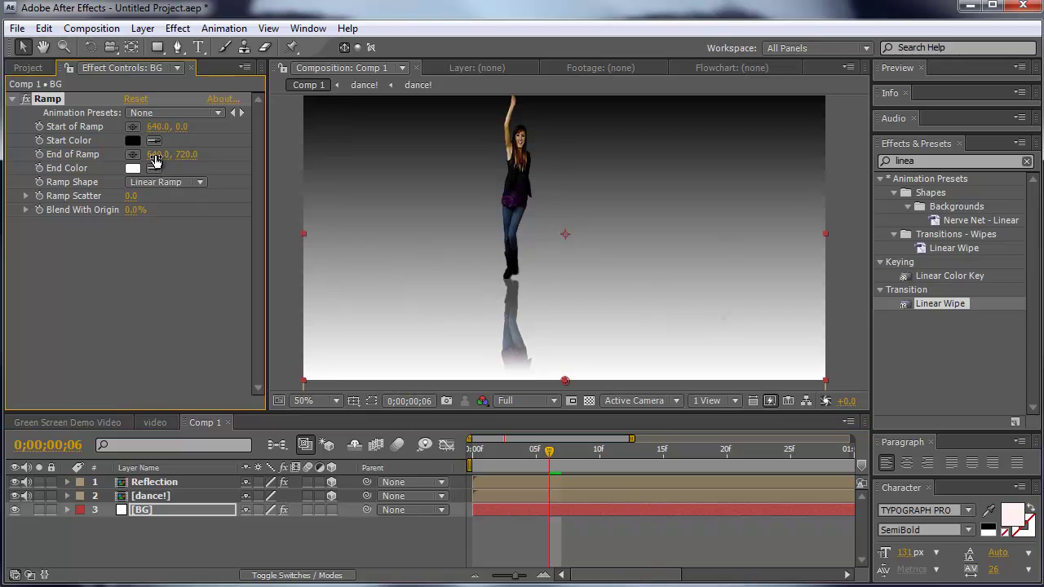
Step: Set the ramp's start colour to near white and end colour to grey
click(132, 142)
mouse_move(315, 272)
mouse_down()
mouse_move(269, 299)
mouse_move(260, 263)
mouse_up()
click(614, 259)
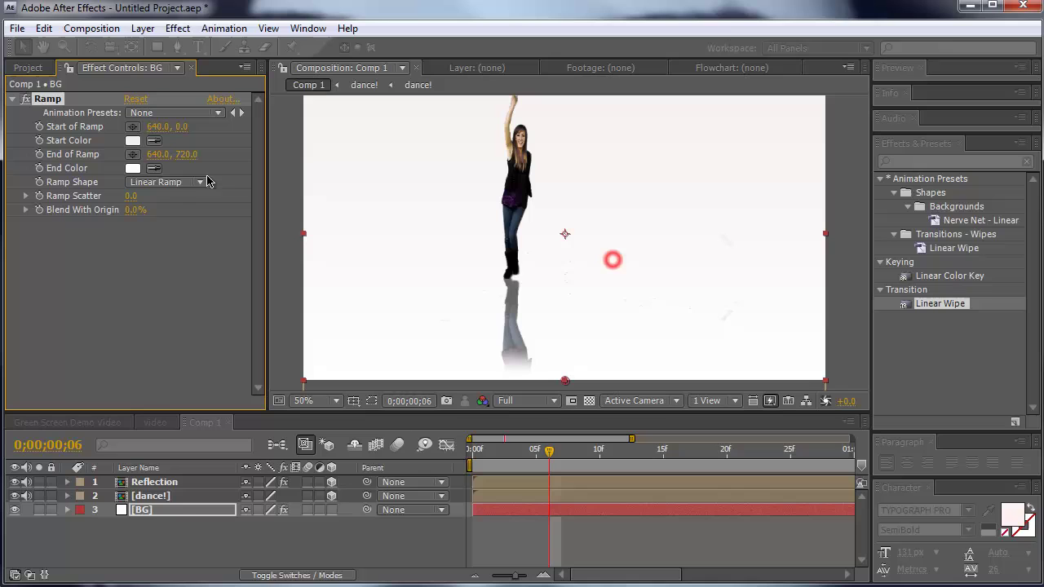
click(134, 169)
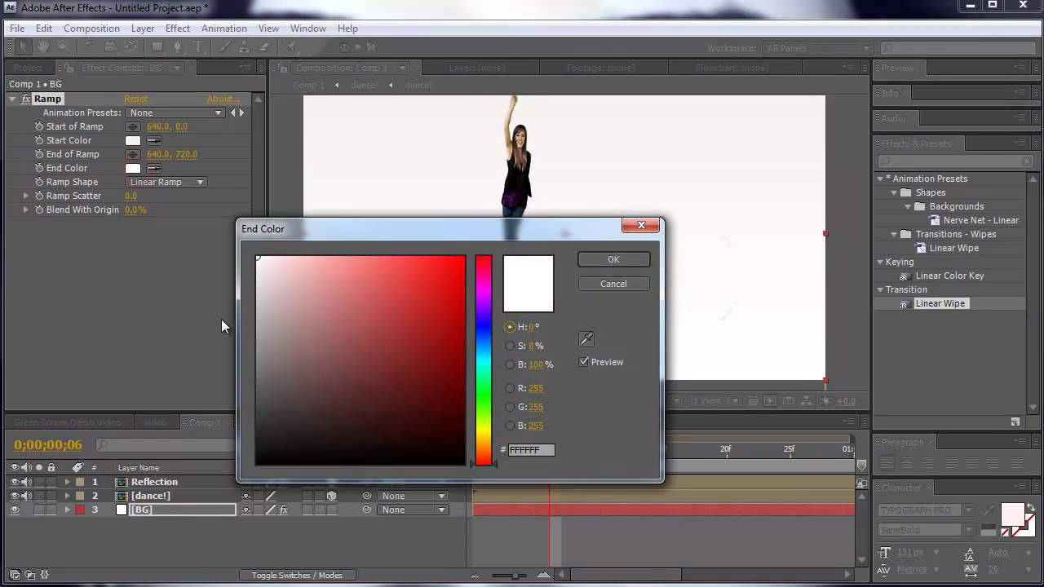
click(257, 346)
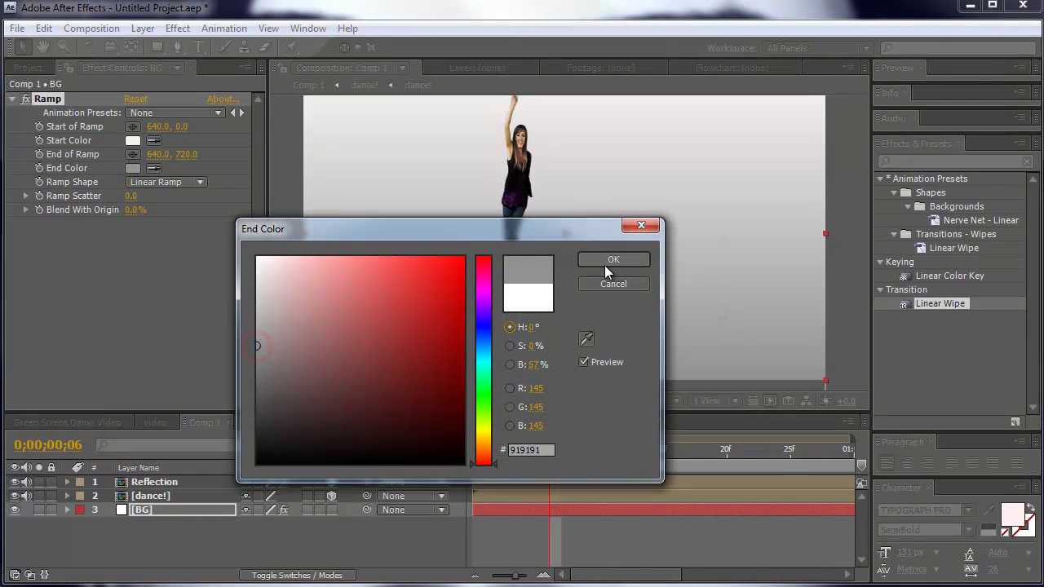
click(605, 261)
Step: Move the ramp's start down to the dancer's feet and preview the dance
key(comma)
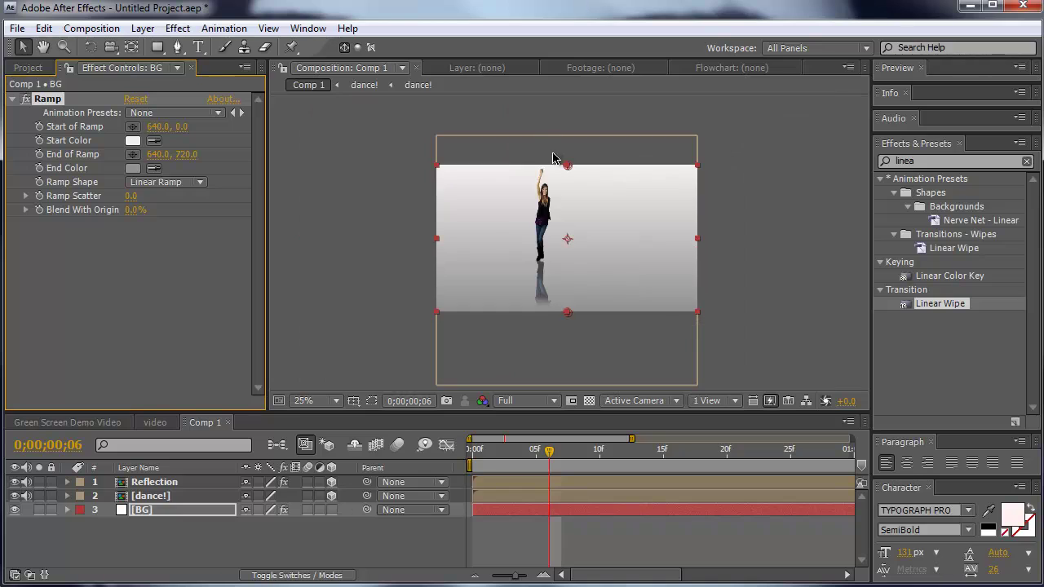
drag(561, 162, 569, 257)
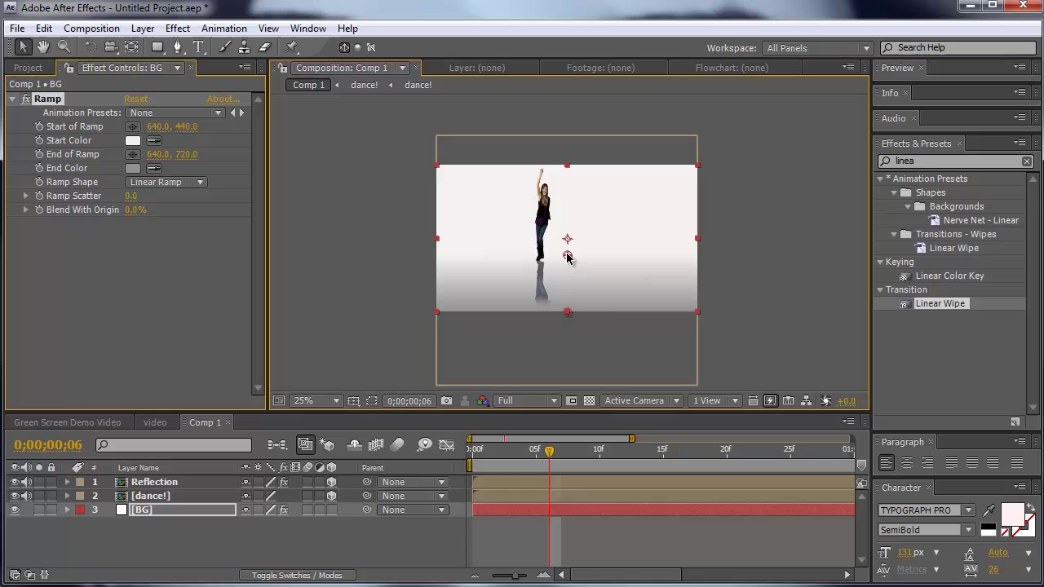
click(361, 540)
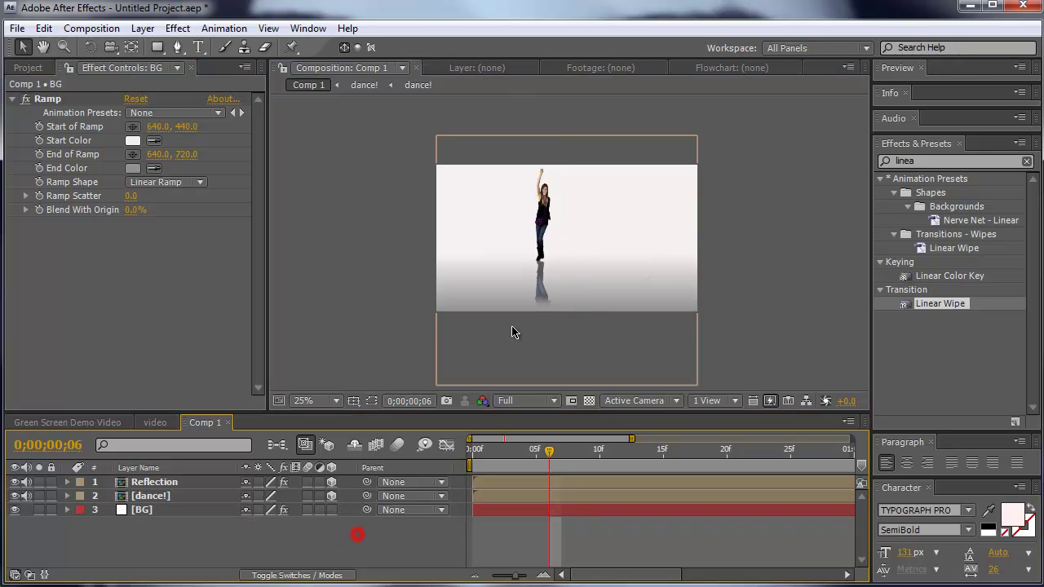
scroll(569, 230, up, 2)
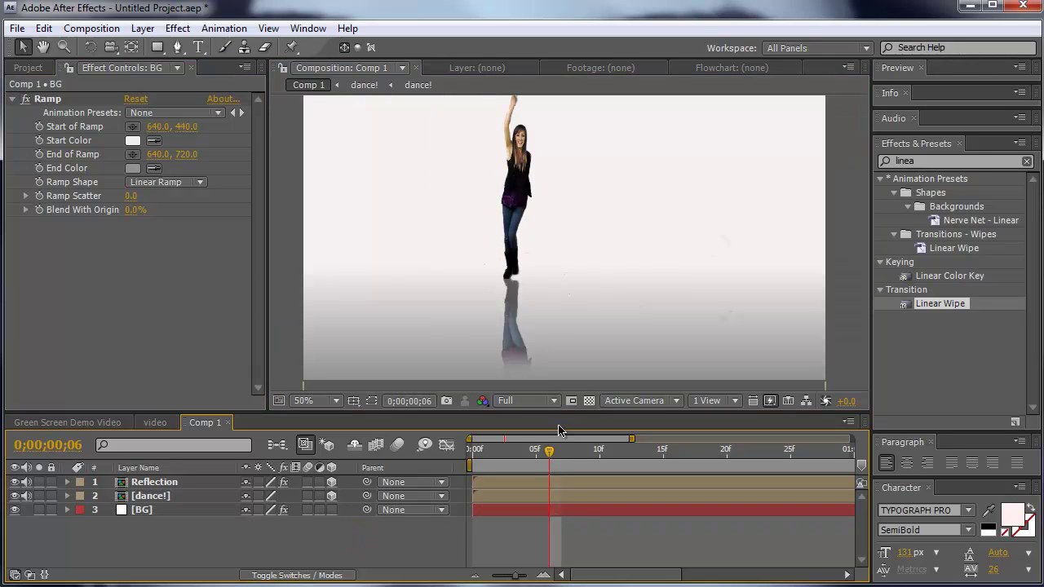
drag(515, 468, 649, 476)
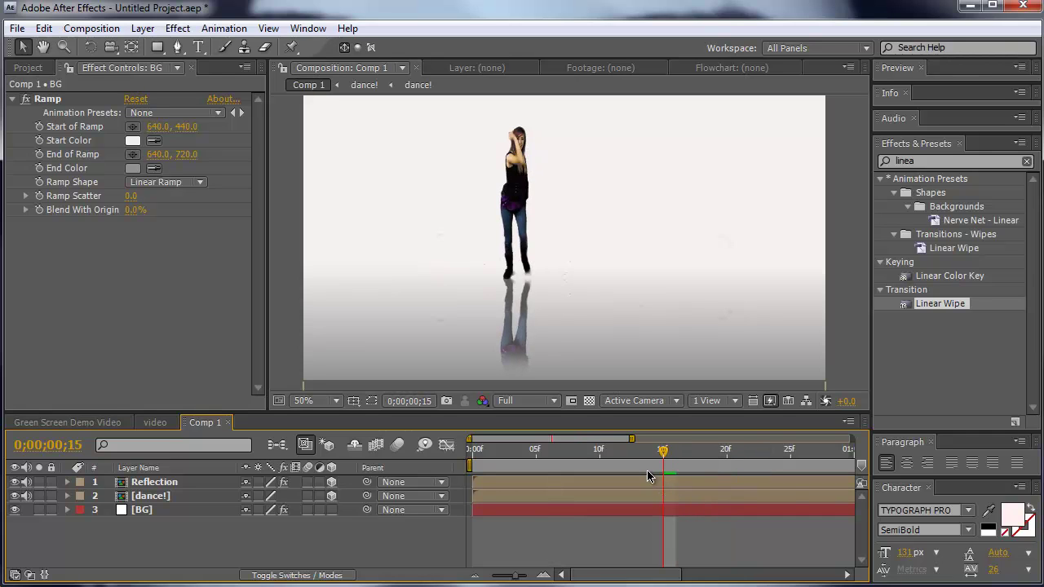
drag(516, 575, 496, 581)
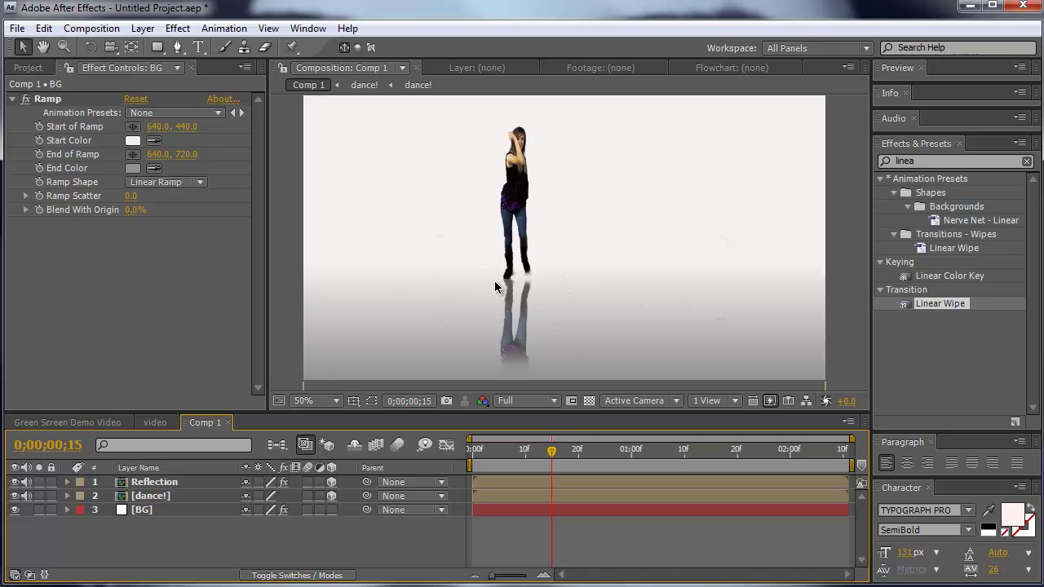
click(85, 422)
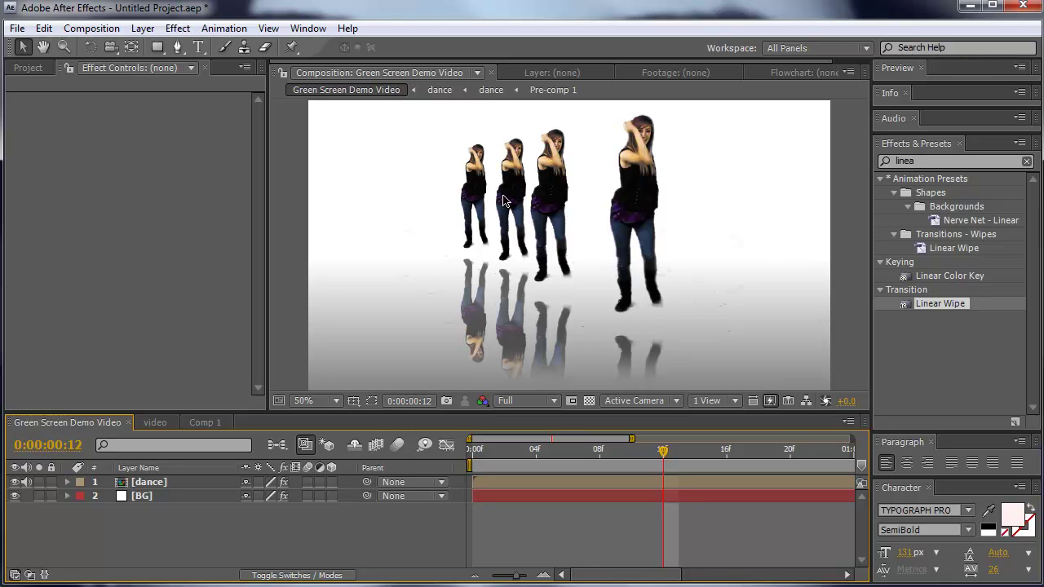
drag(506, 449, 806, 485)
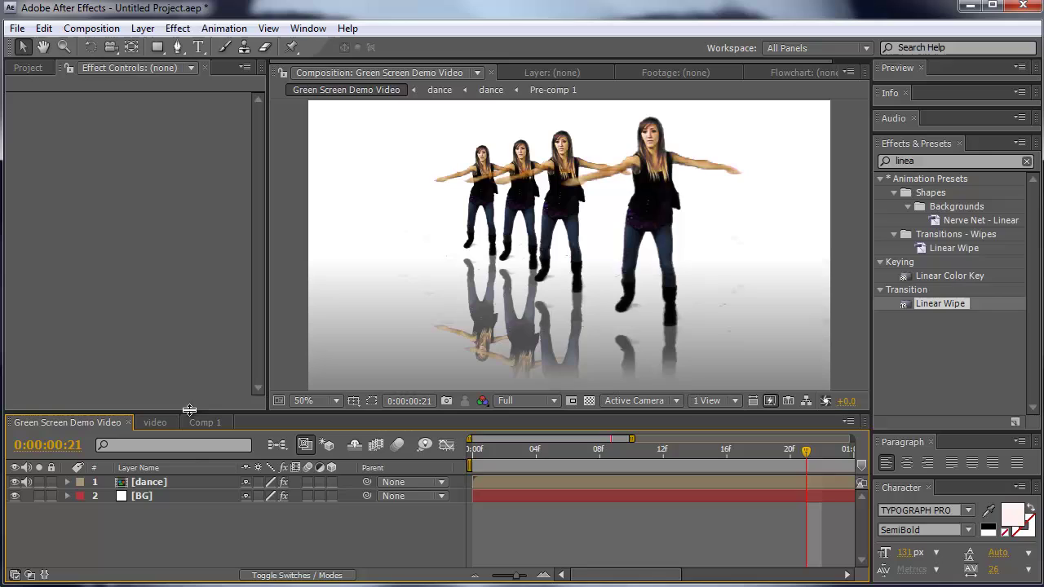
click(149, 422)
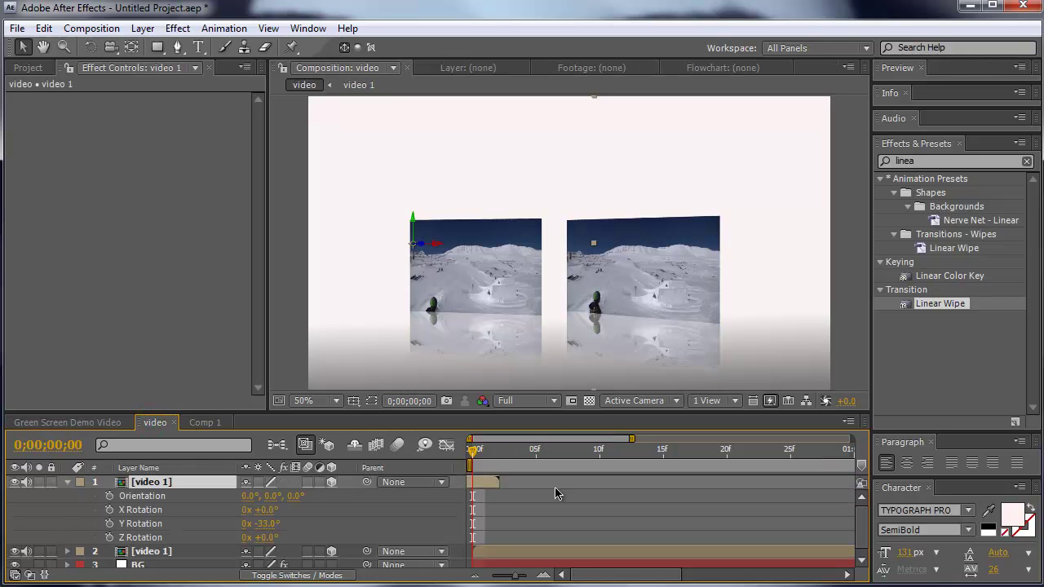
click(483, 449)
click(329, 513)
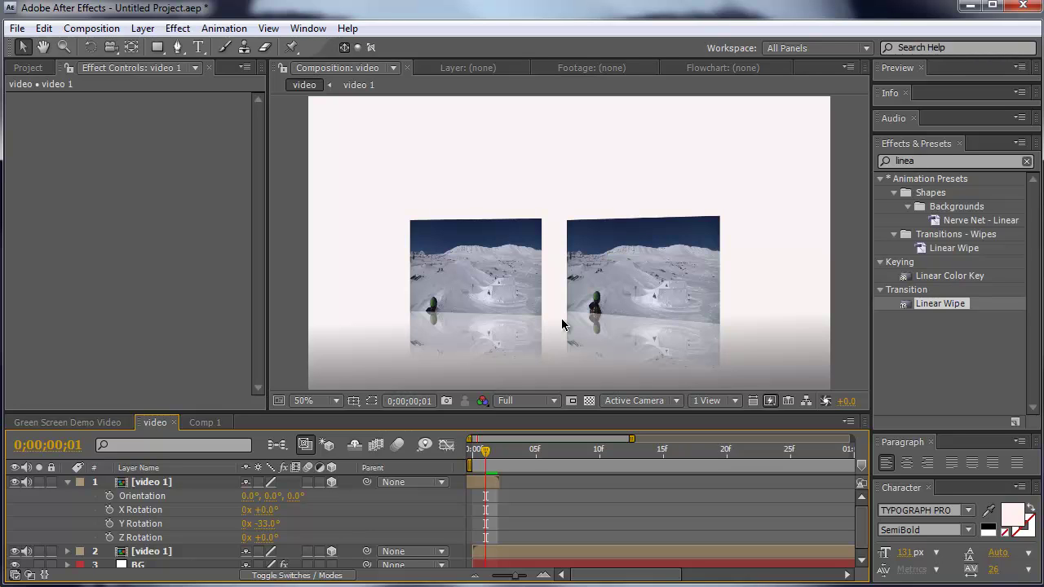
click(199, 423)
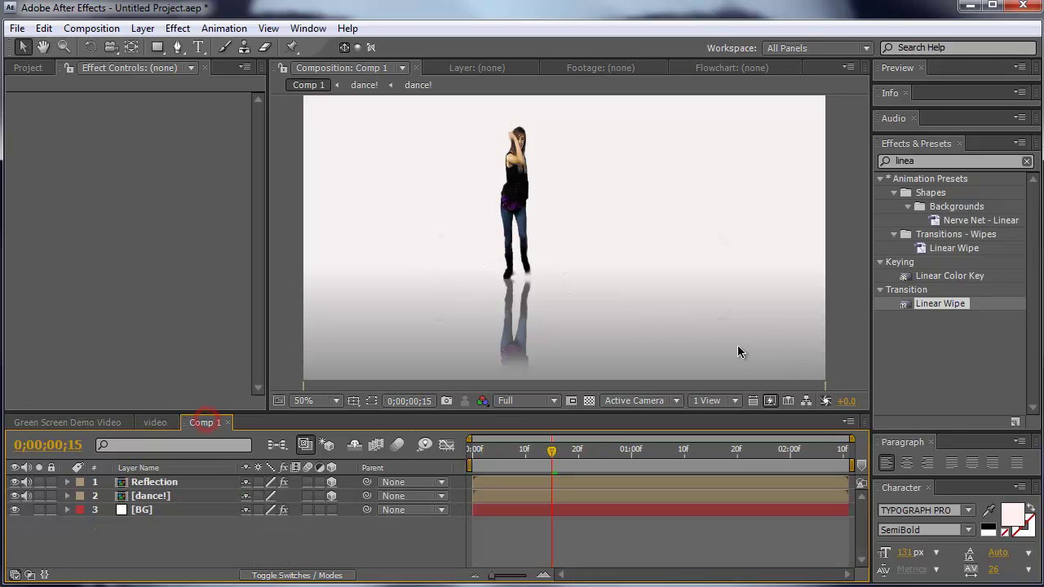